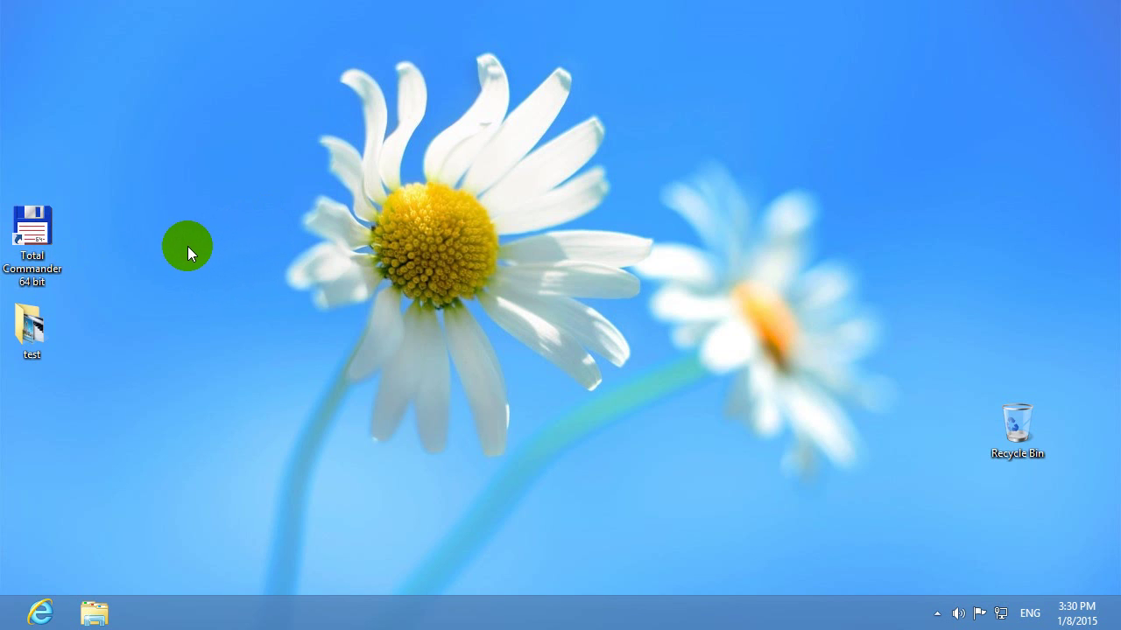
# Launch Total Commander and get past its shareware notice by choosing number 2.
pyautogui.moveTo(45, 237)
pyautogui.mouseDown()
pyautogui.moveTo(39, 221)
pyautogui.moveTo(49, 249)
pyautogui.mouseUp()
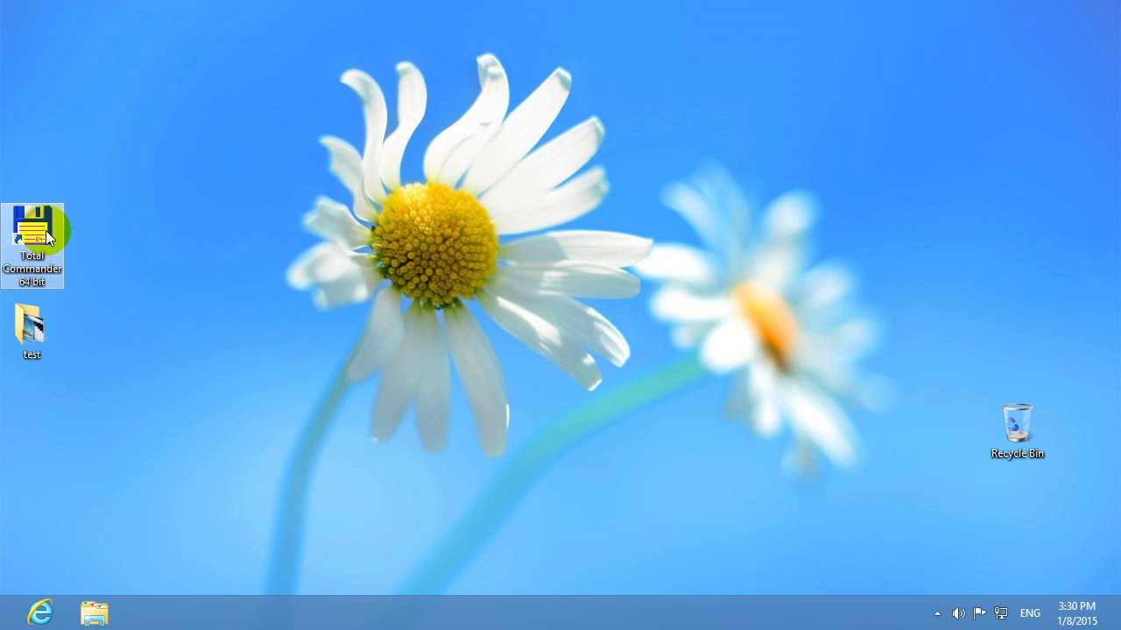
pyautogui.doubleClick(46, 230)
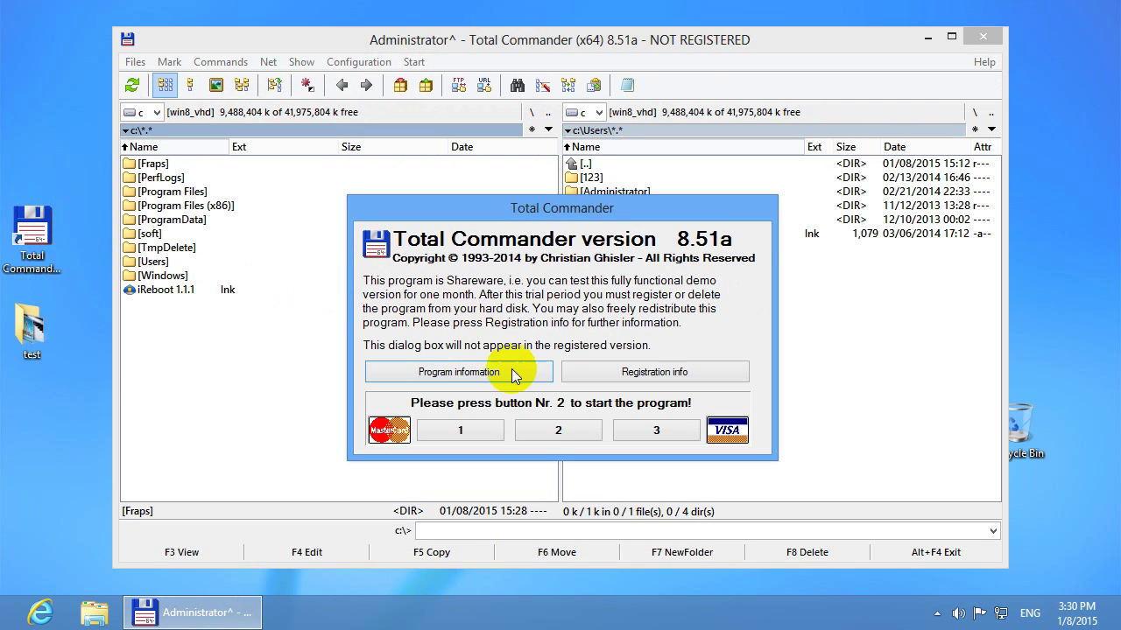
pyautogui.click(564, 427)
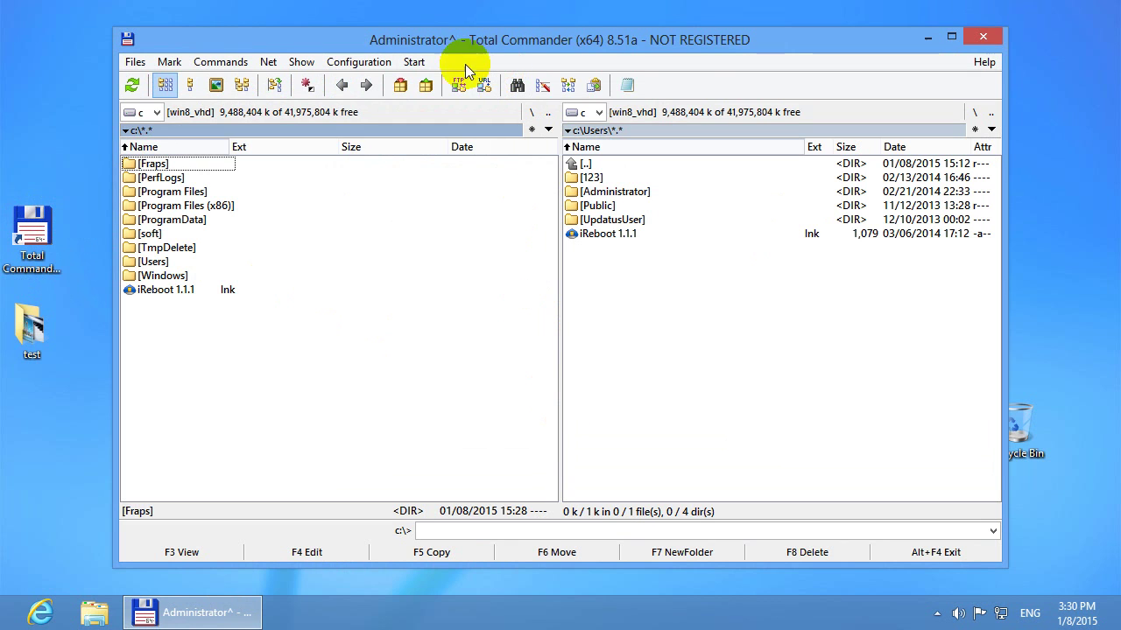
# Look through the images in the desktop's test folder and close the folder.
pyautogui.click(35, 327)
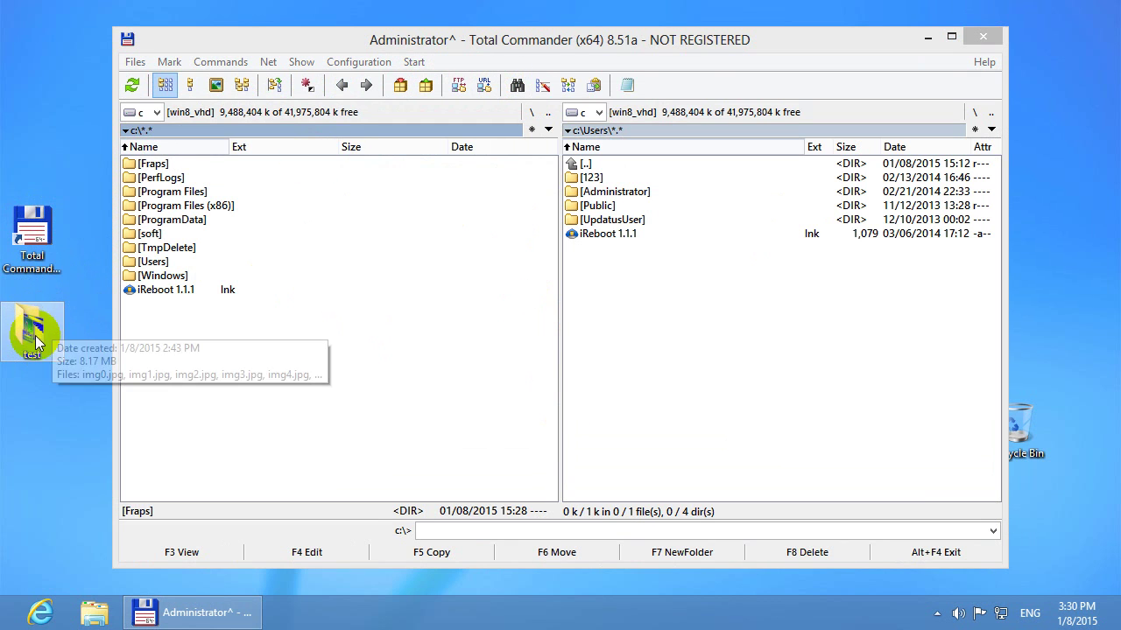
pyautogui.doubleClick(37, 338)
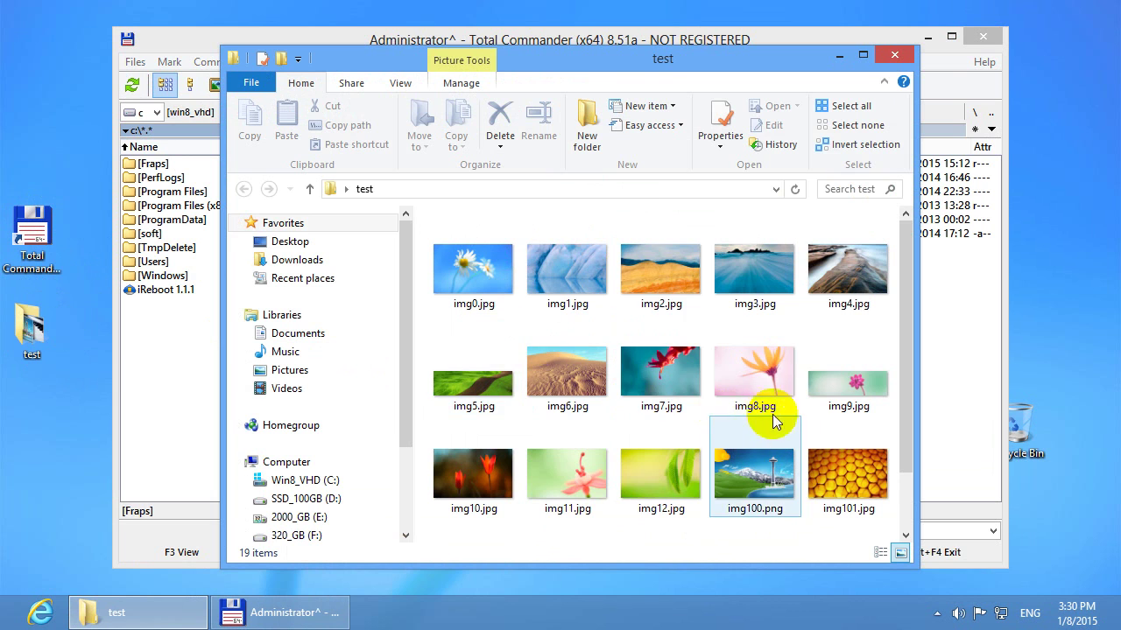
pyautogui.scroll(-1, 709, 364)
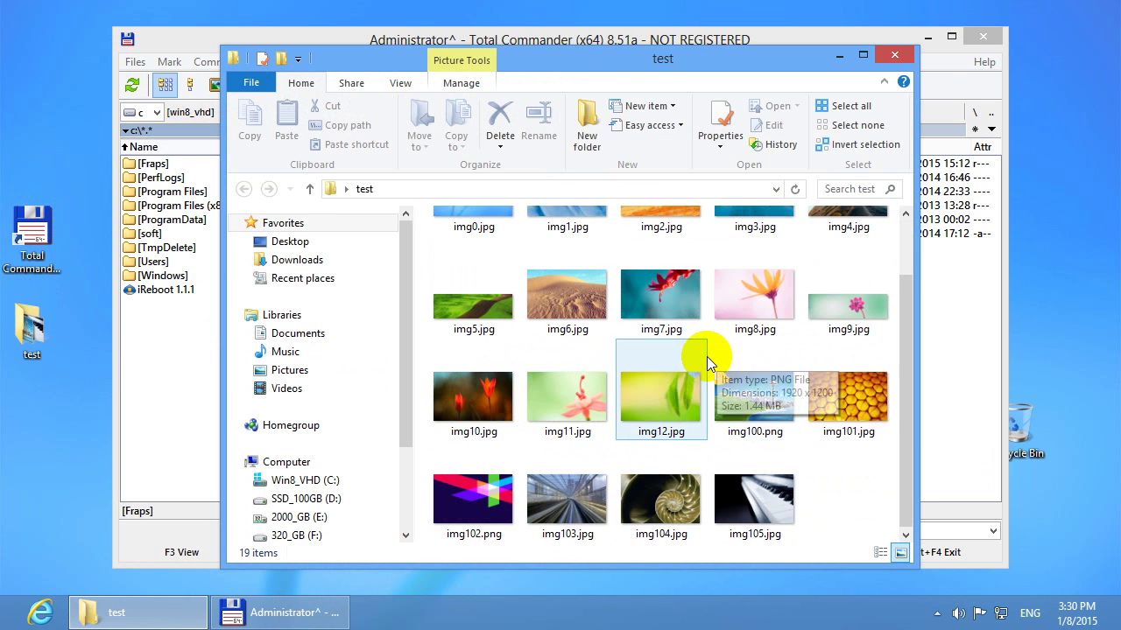
pyautogui.scroll(1, 709, 358)
pyautogui.click(894, 55)
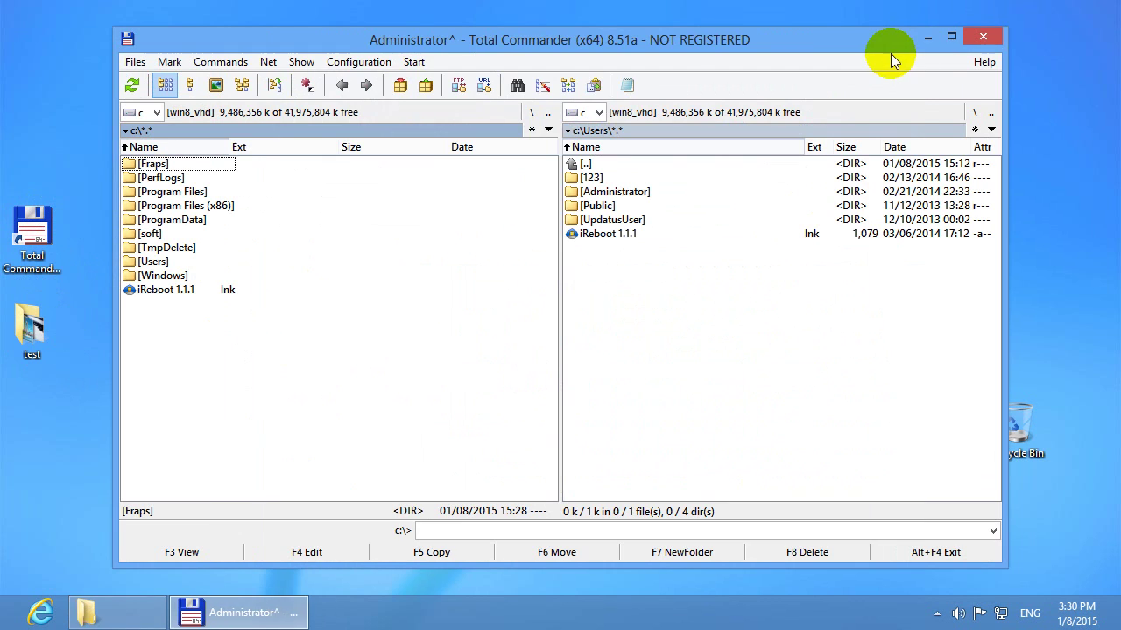
# Copy the desktop's test folder into c:\Fraps and open the pasted copy.
pyautogui.click(23, 326)
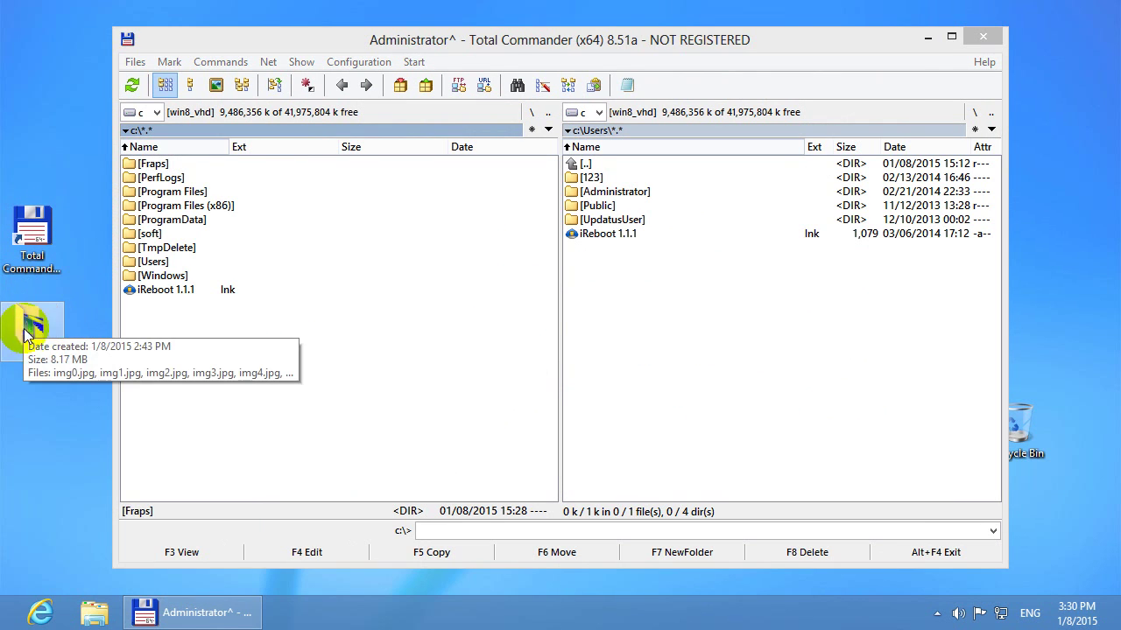
pyautogui.rightClick(26, 328)
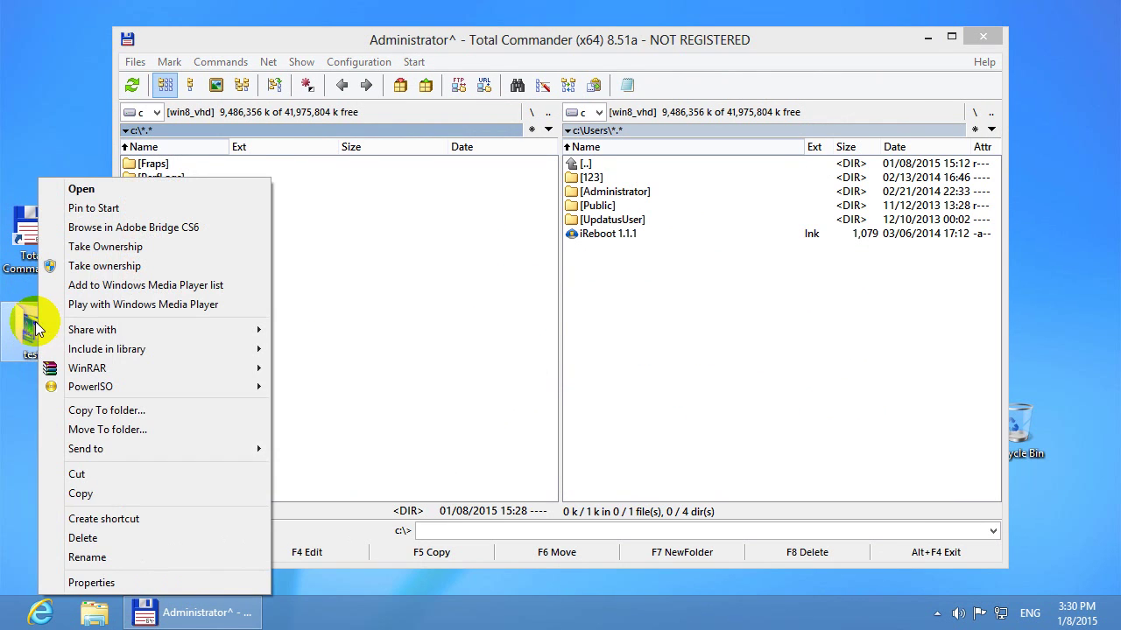
pyautogui.click(79, 497)
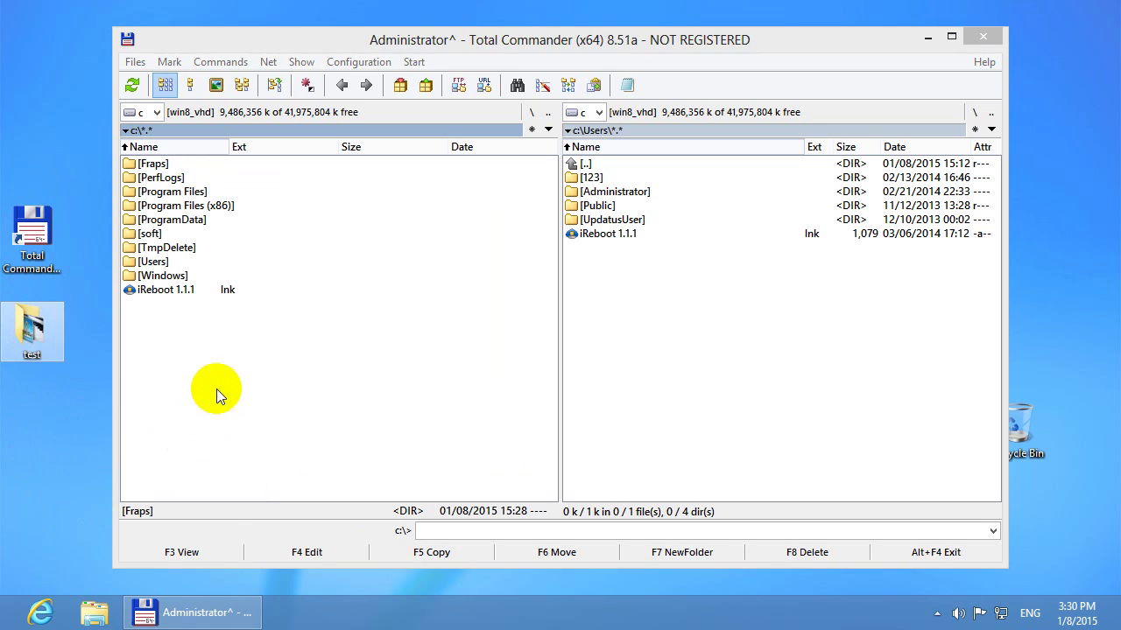
pyautogui.click(223, 325)
pyautogui.click(171, 177)
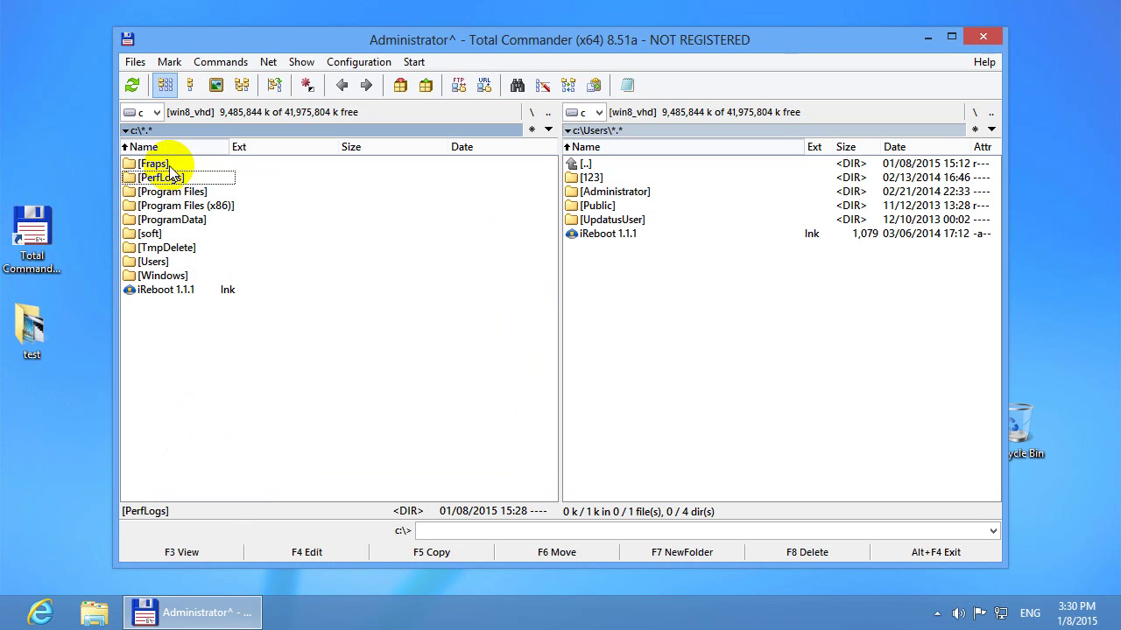
pyautogui.doubleClick(165, 165)
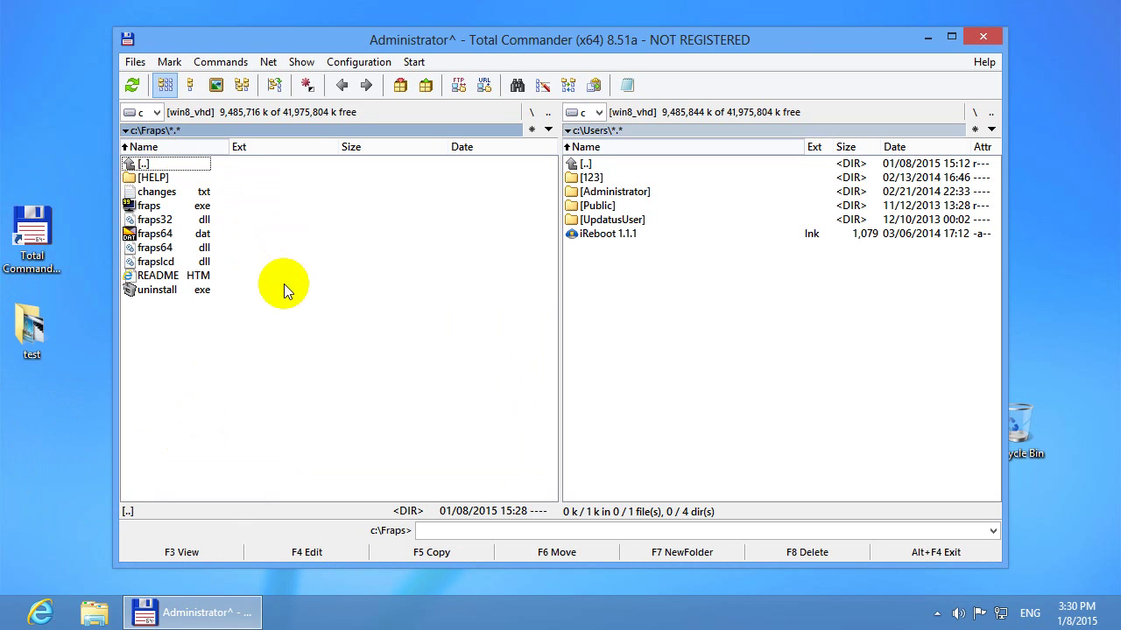
pyautogui.rightClick(332, 309)
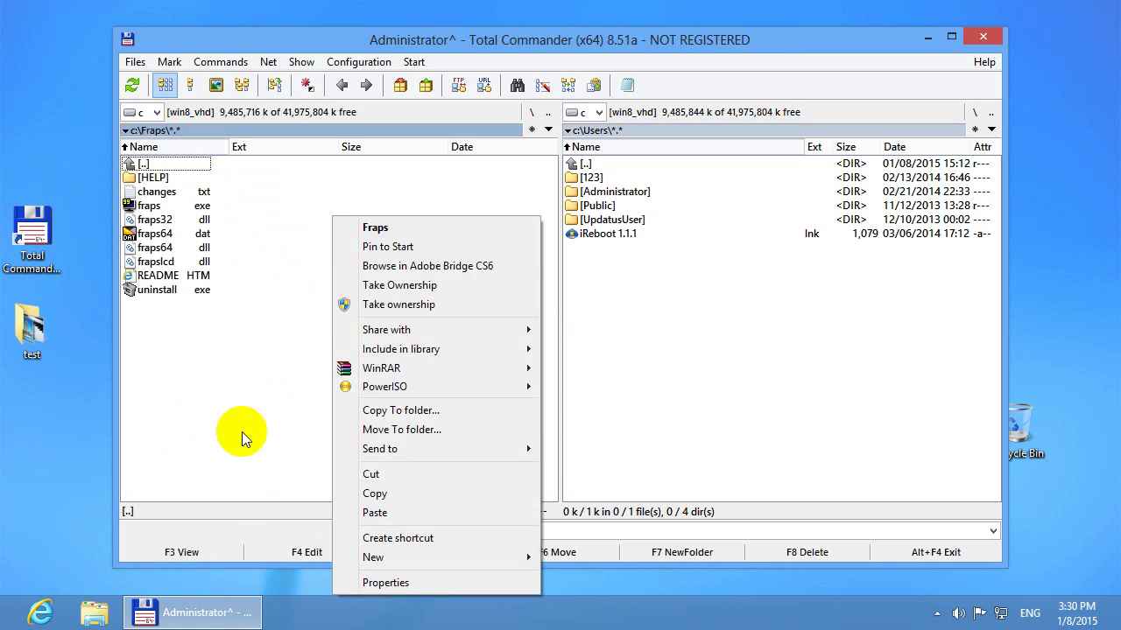
pyautogui.click(342, 512)
pyautogui.click(168, 194)
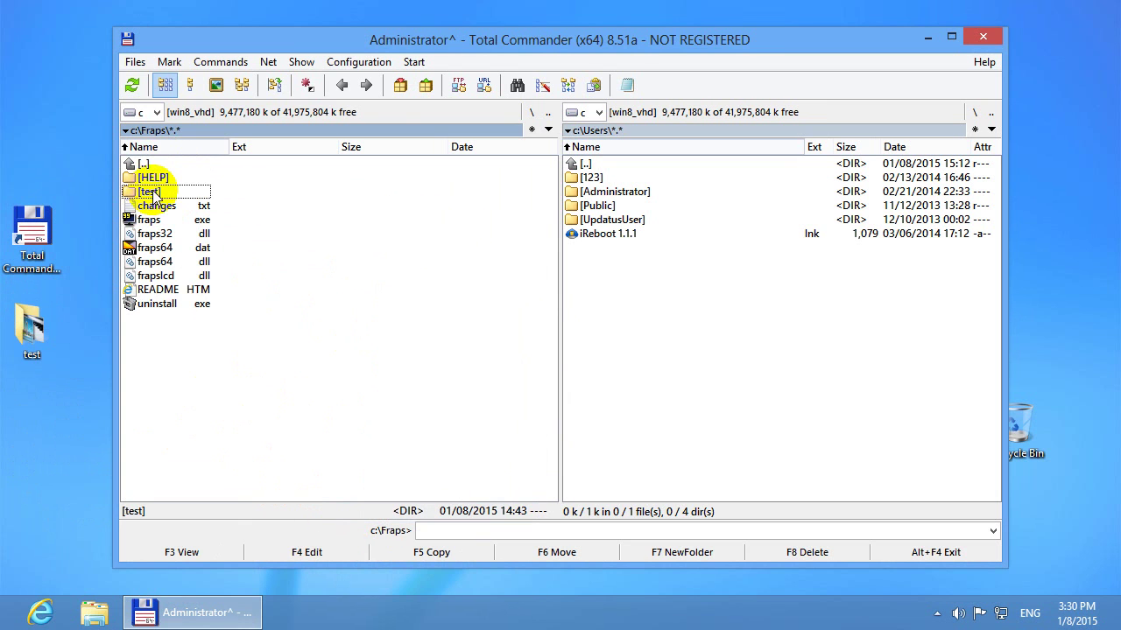
pyautogui.doubleClick(165, 194)
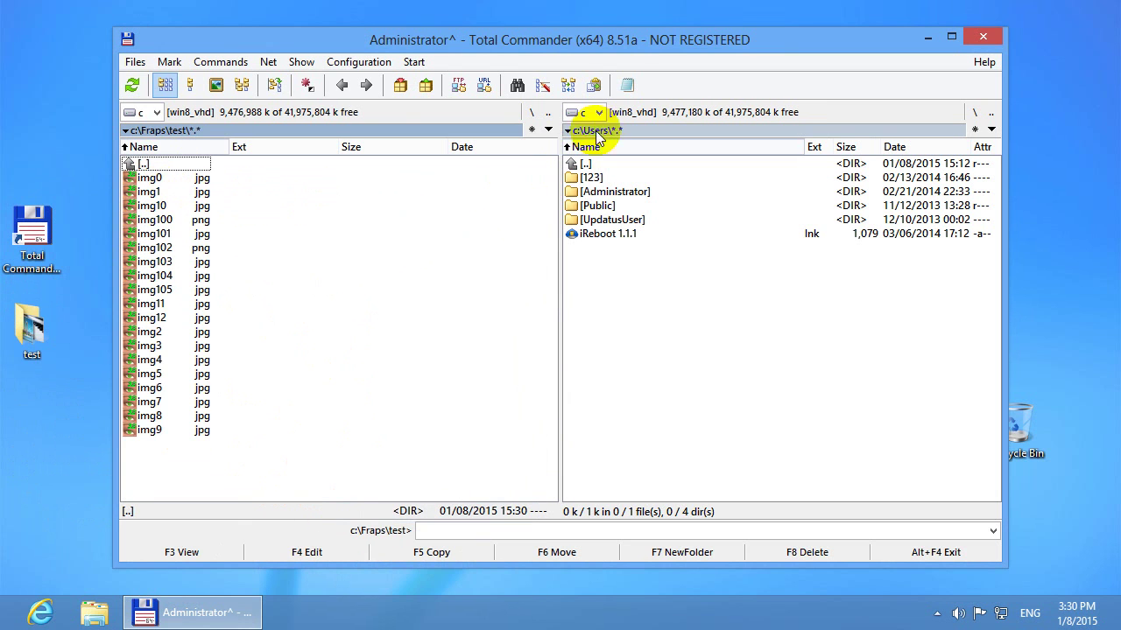
# Paste the test folder into c:\PerfLogs and return to the root of drive C.
pyautogui.click(529, 112)
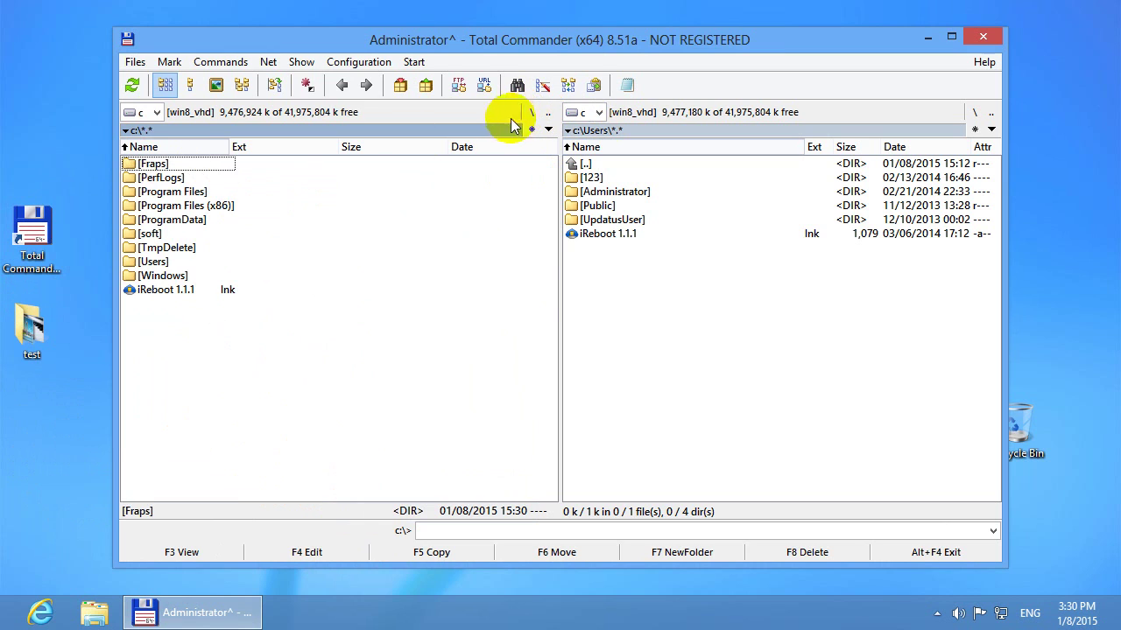
pyautogui.doubleClick(180, 177)
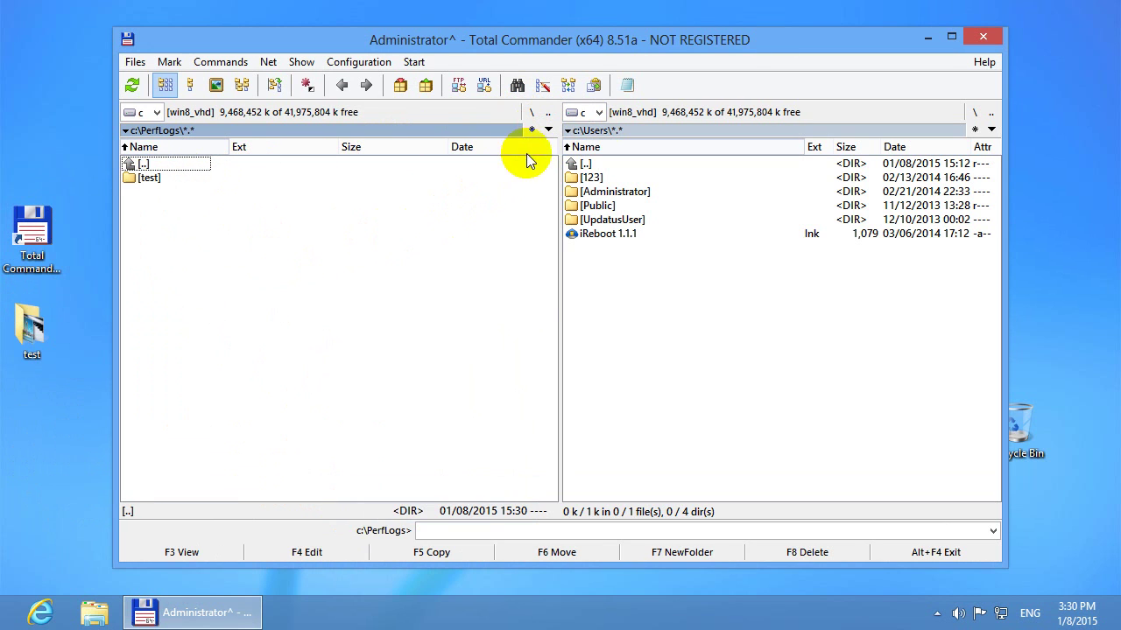
pyautogui.click(547, 113)
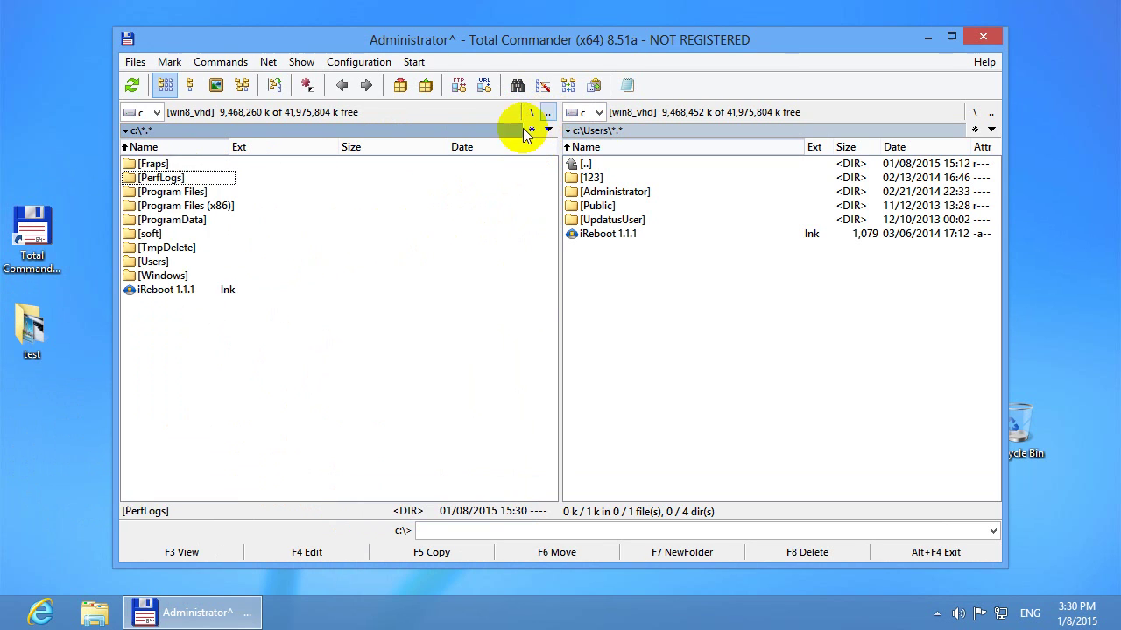
# Paste another copy of the test folder into c:\ProgramData and go back to the drive's root.
pyautogui.doubleClick(186, 220)
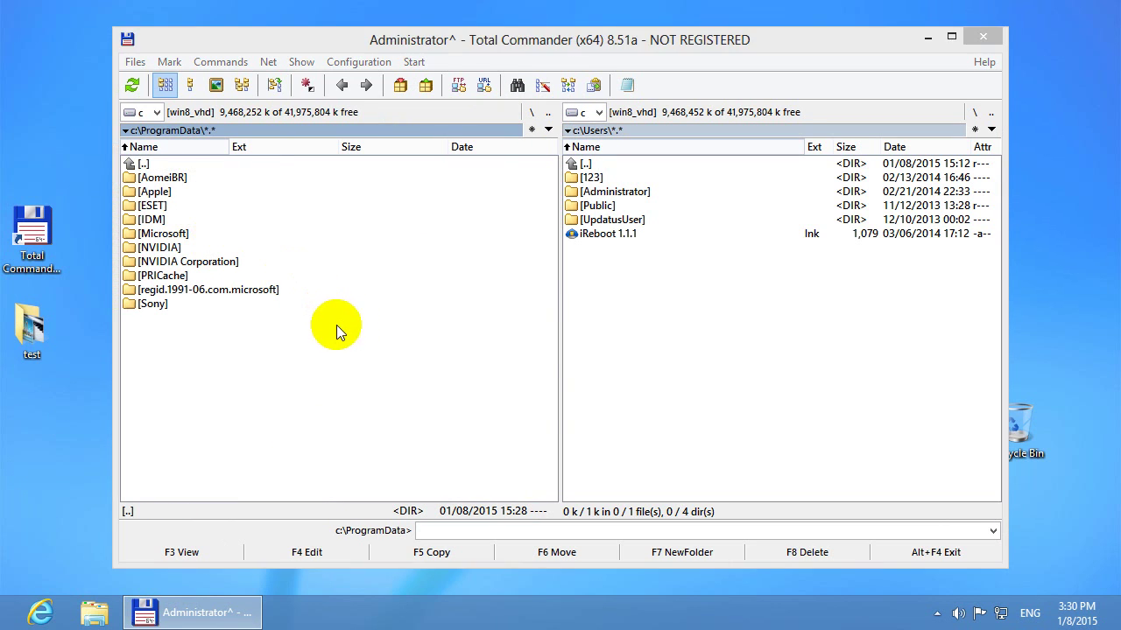
pyautogui.click(163, 322)
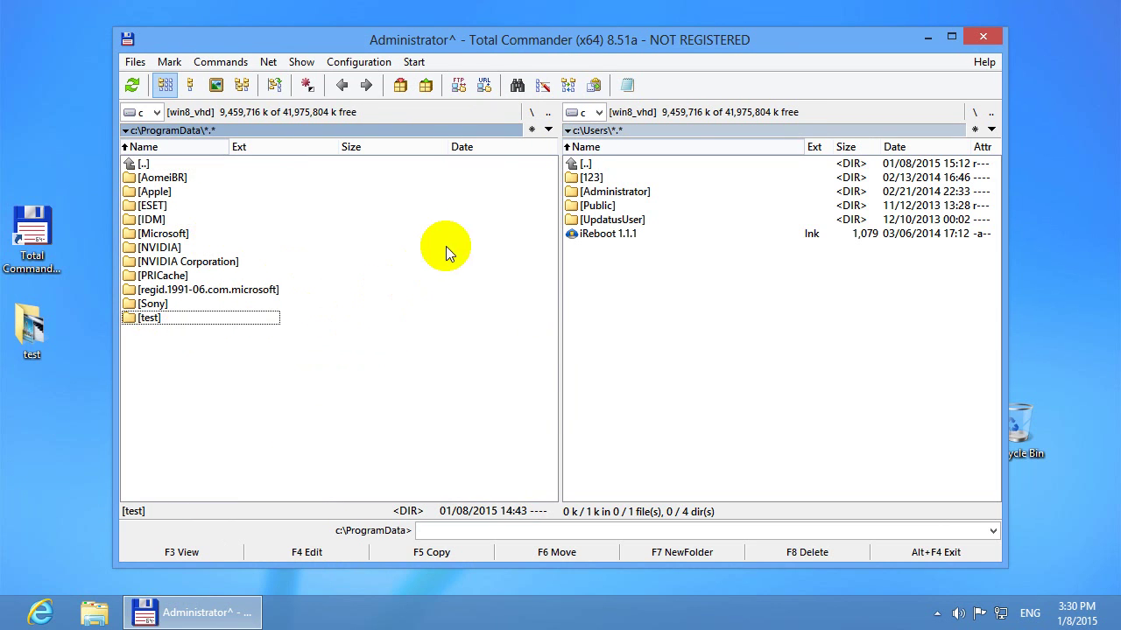
pyautogui.click(546, 113)
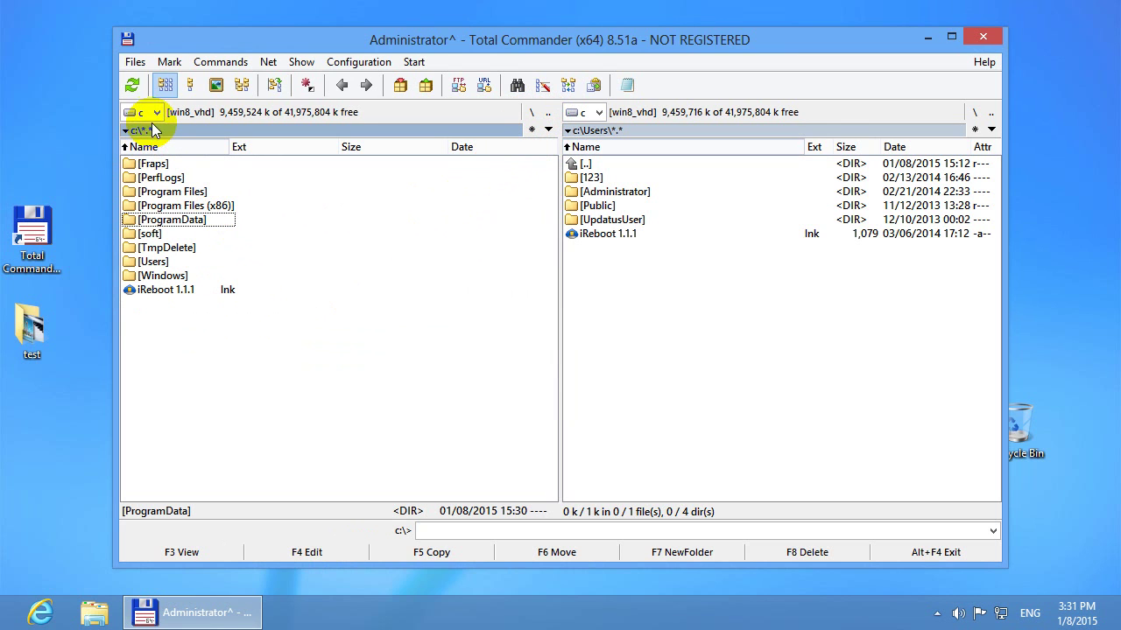
# Open a file search in a separate process from the root of drive C.
pyautogui.click(157, 277)
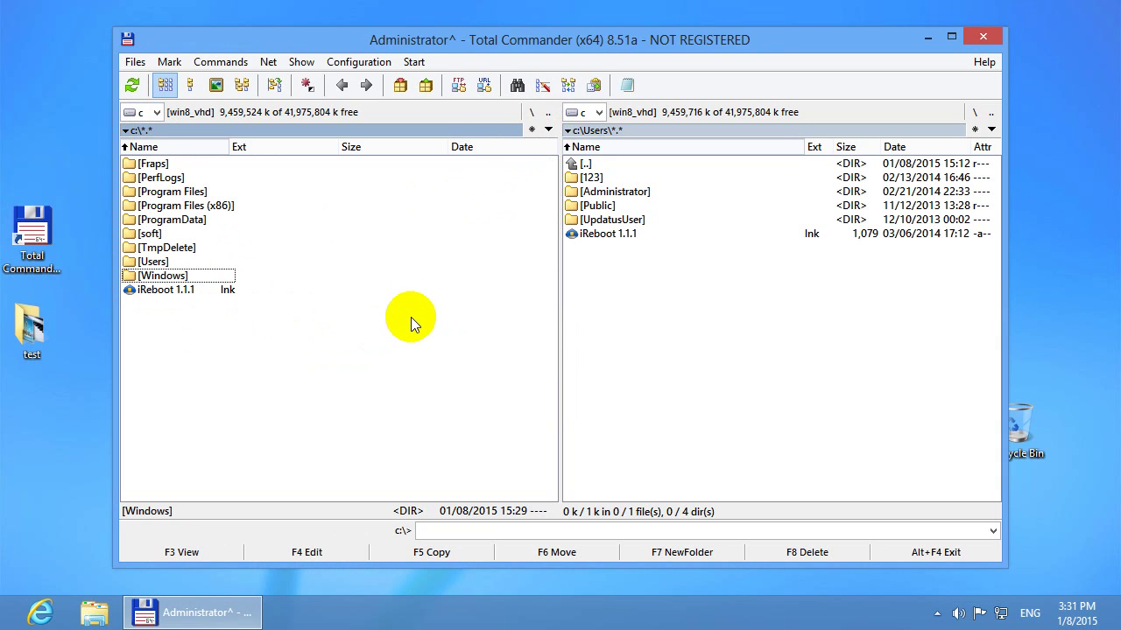
pyautogui.click(225, 63)
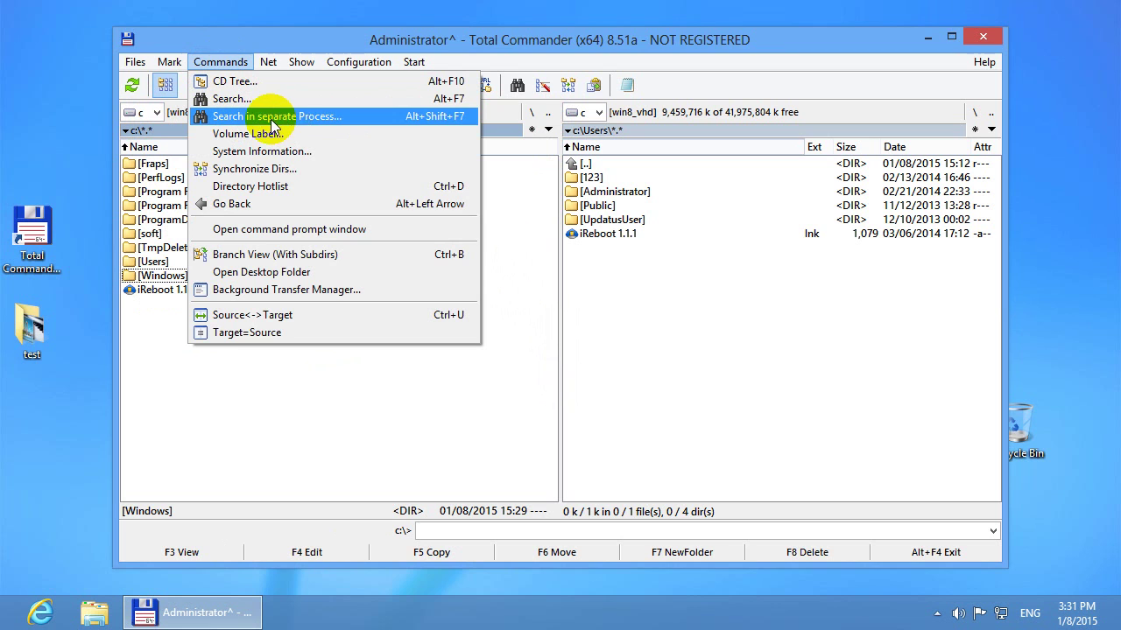
pyautogui.click(317, 126)
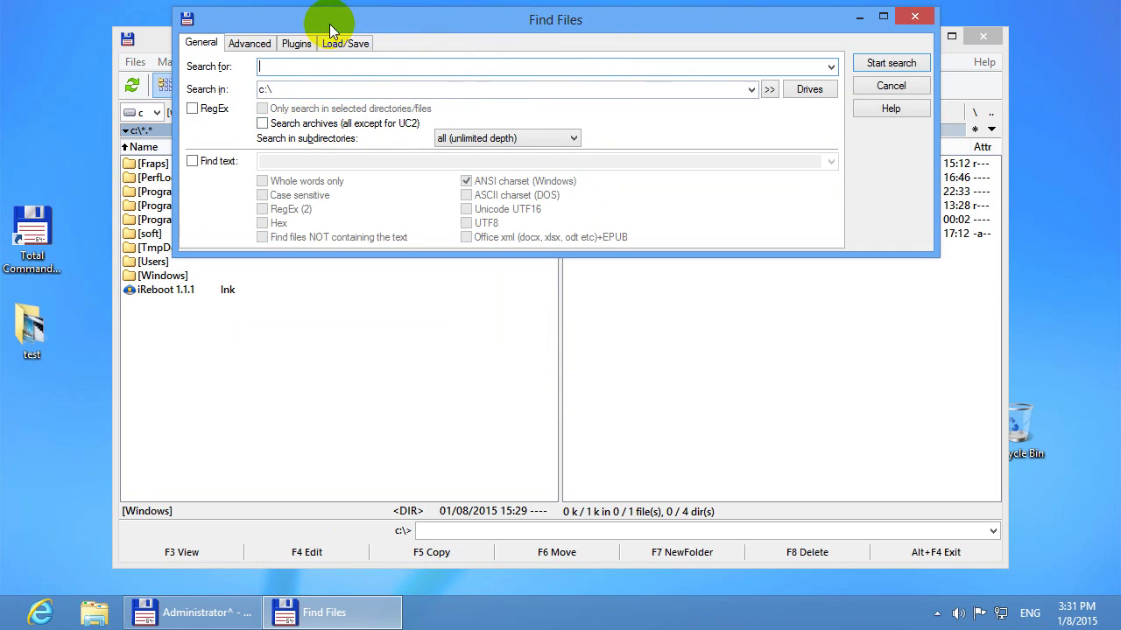
# Move the Find Files window below the folder list and check that folders can still be selected in the main window.
pyautogui.moveTo(338, 25); pyautogui.dragTo(179, 342)
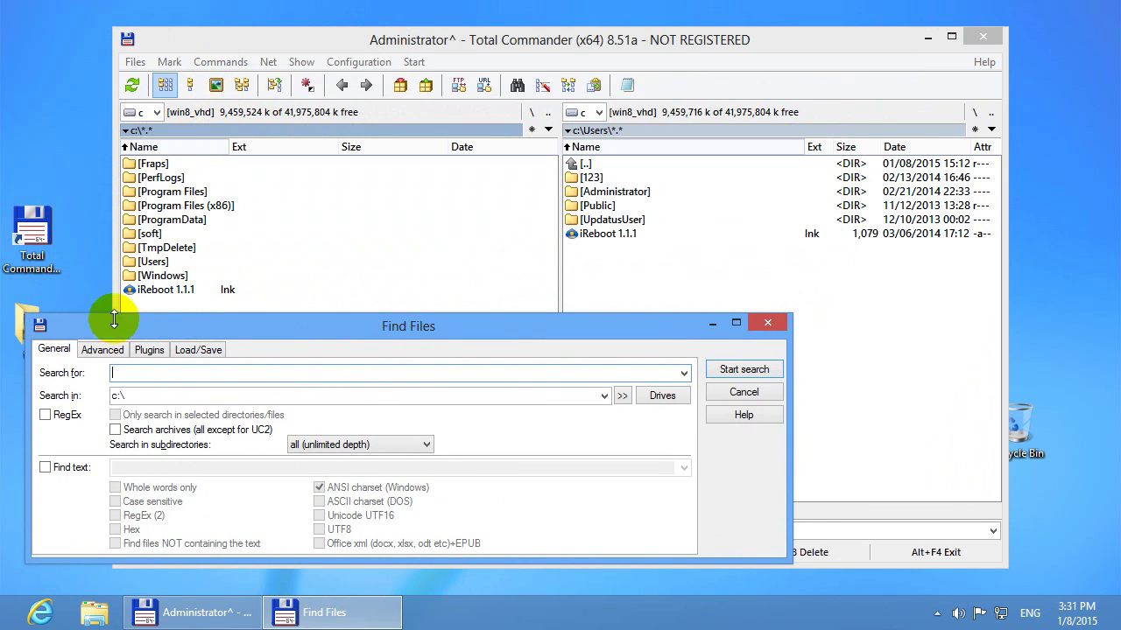
pyautogui.moveTo(82, 336)
pyautogui.mouseDown()
pyautogui.moveTo(103, 315)
pyautogui.moveTo(85, 330)
pyautogui.mouseUp()
pyautogui.click(355, 277)
pyautogui.click(171, 191)
pyautogui.click(167, 220)
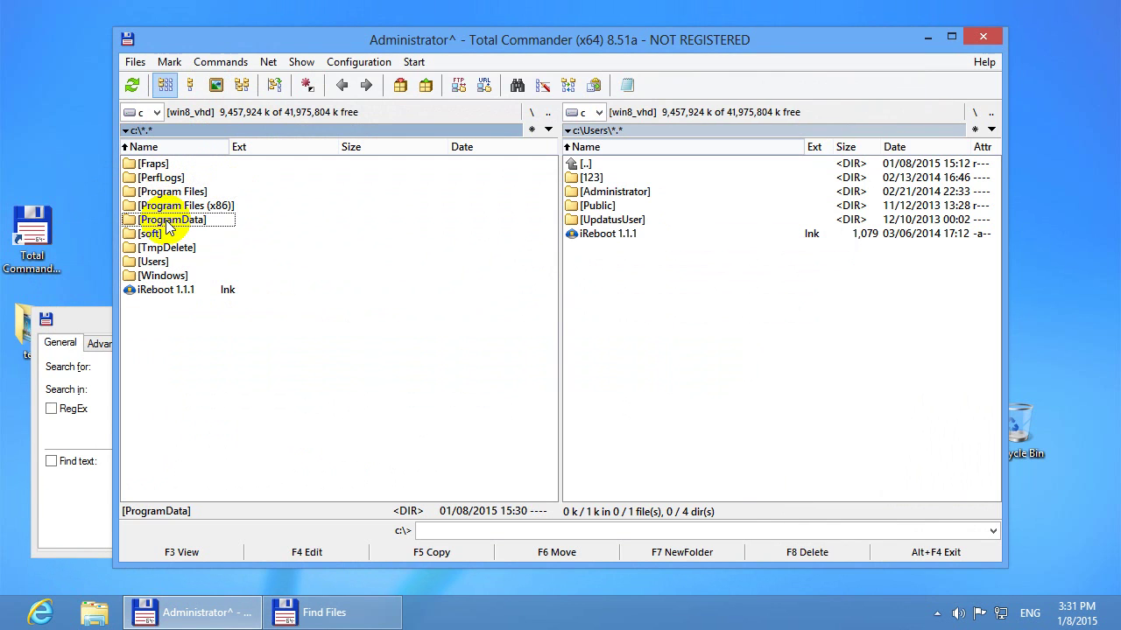
pyautogui.click(99, 325)
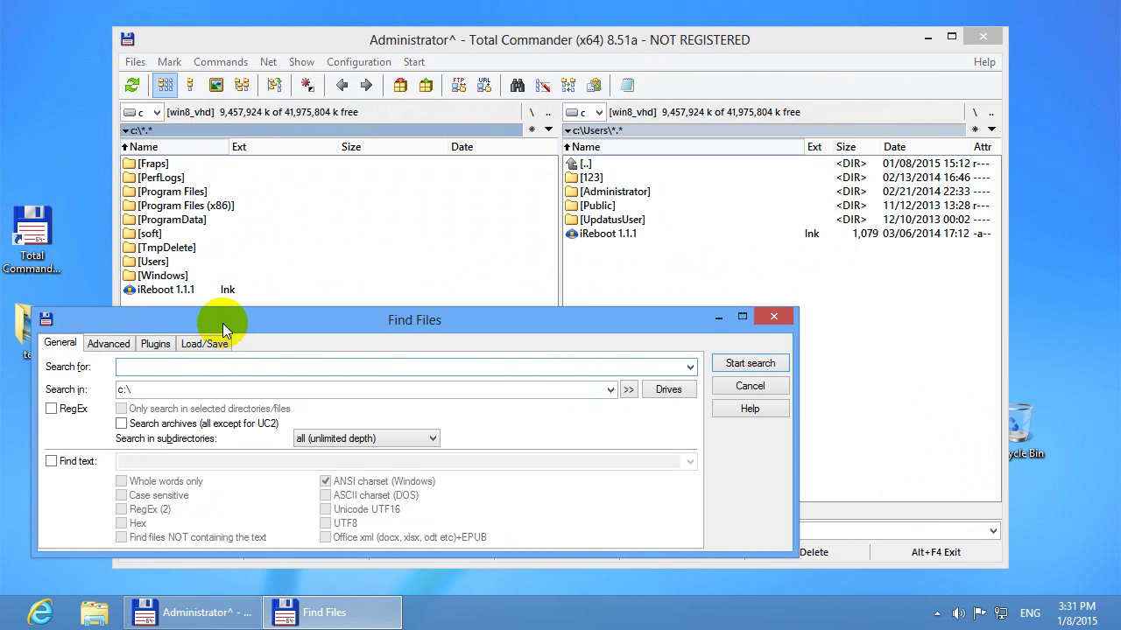
# Reposition the Find Files window over the upper file panels and set the search mask to *.jpg.
pyautogui.moveTo(223, 327); pyautogui.dragTo(263, 230)
pyautogui.doubleClick(277, 226)
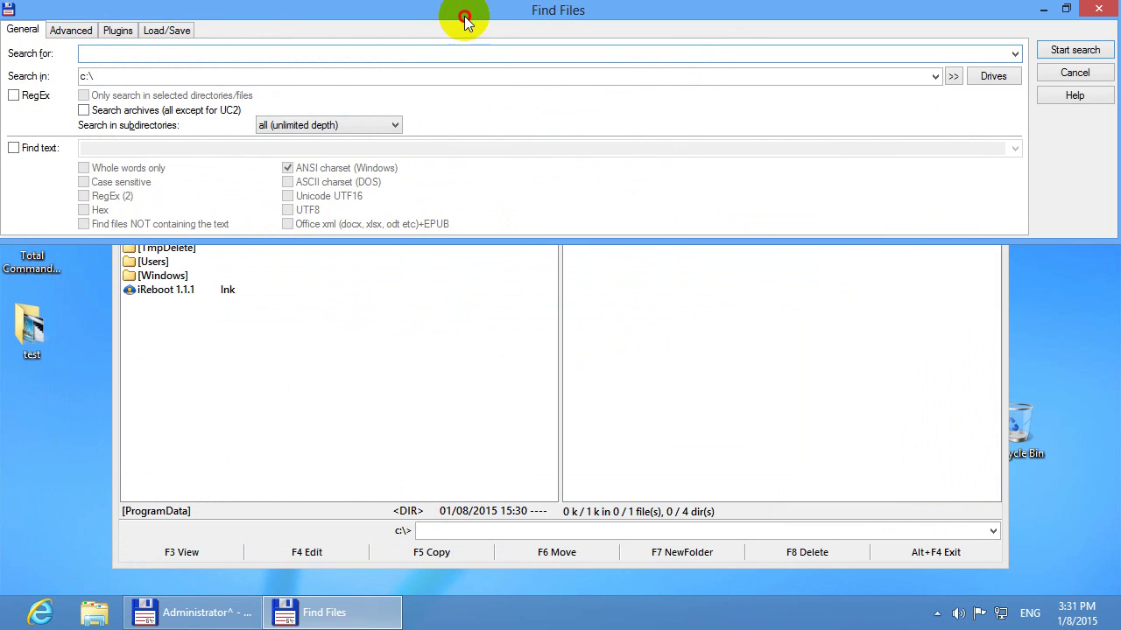
pyautogui.moveTo(464, 17); pyautogui.dragTo(438, 107)
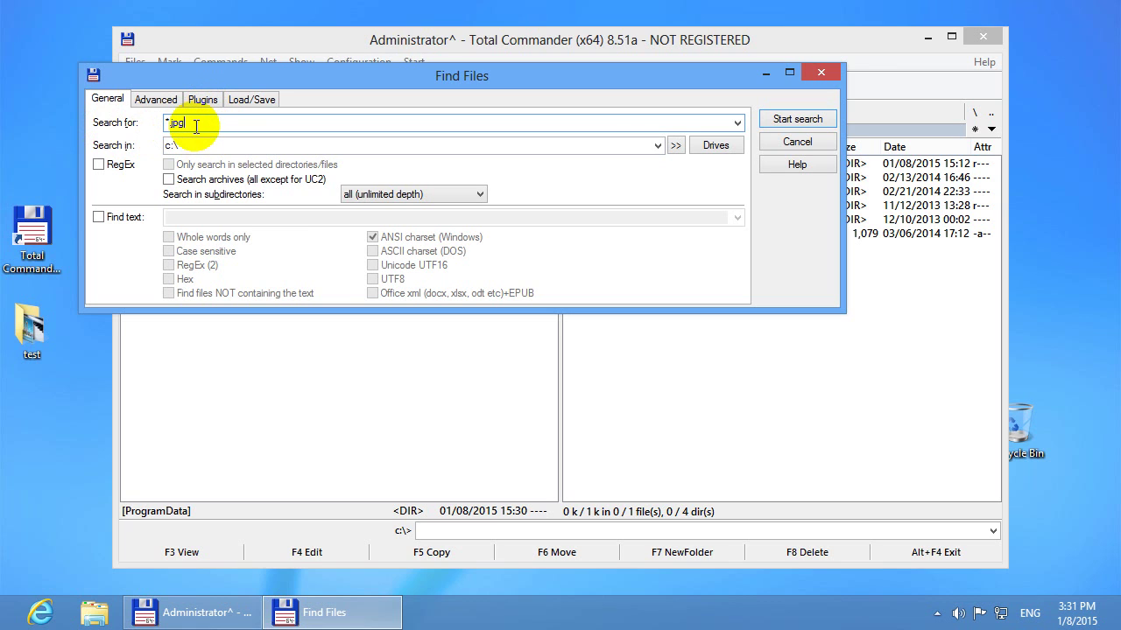
pyautogui.doubleClick(194, 124)
# Search for duplicate files with the same size and same contents, leaving same name unchecked.
pyautogui.click(156, 100)
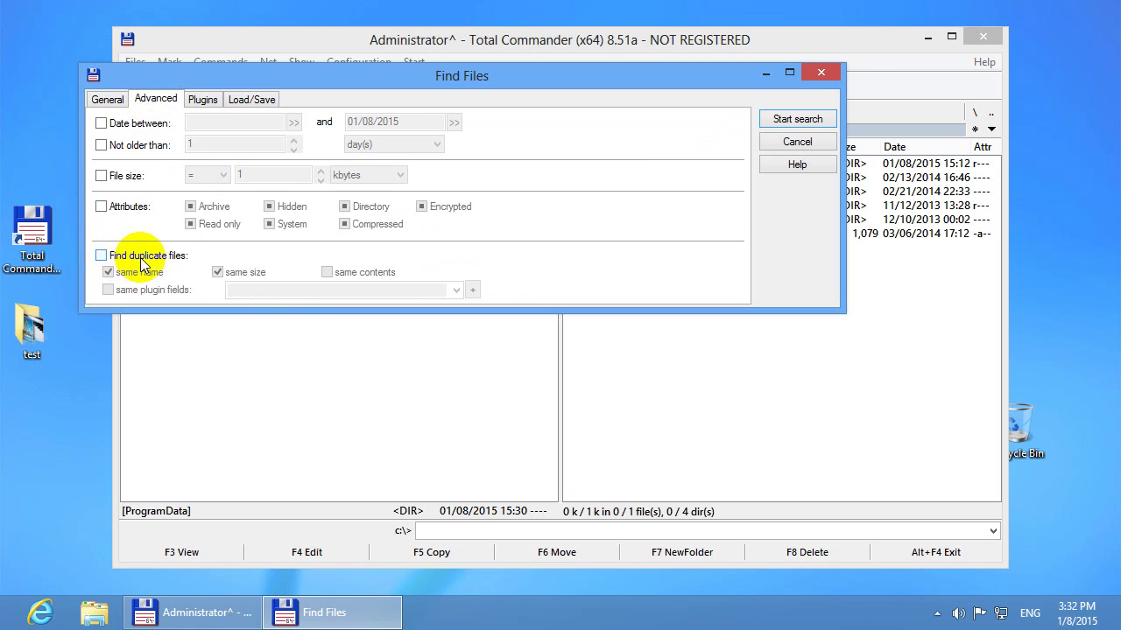
pyautogui.click(178, 260)
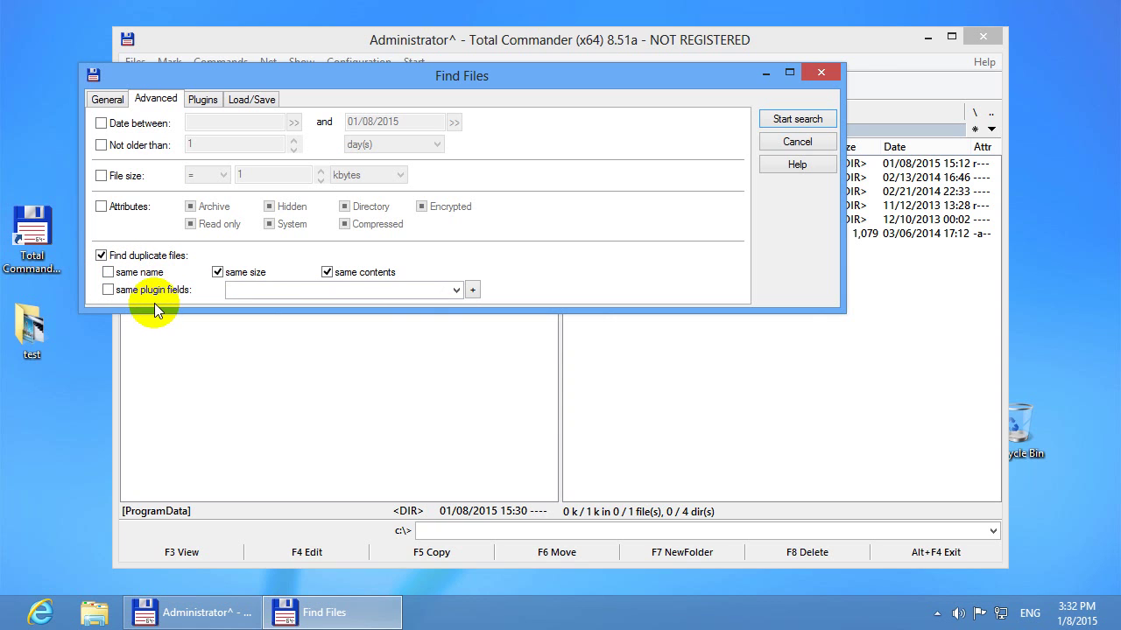
pyautogui.click(803, 121)
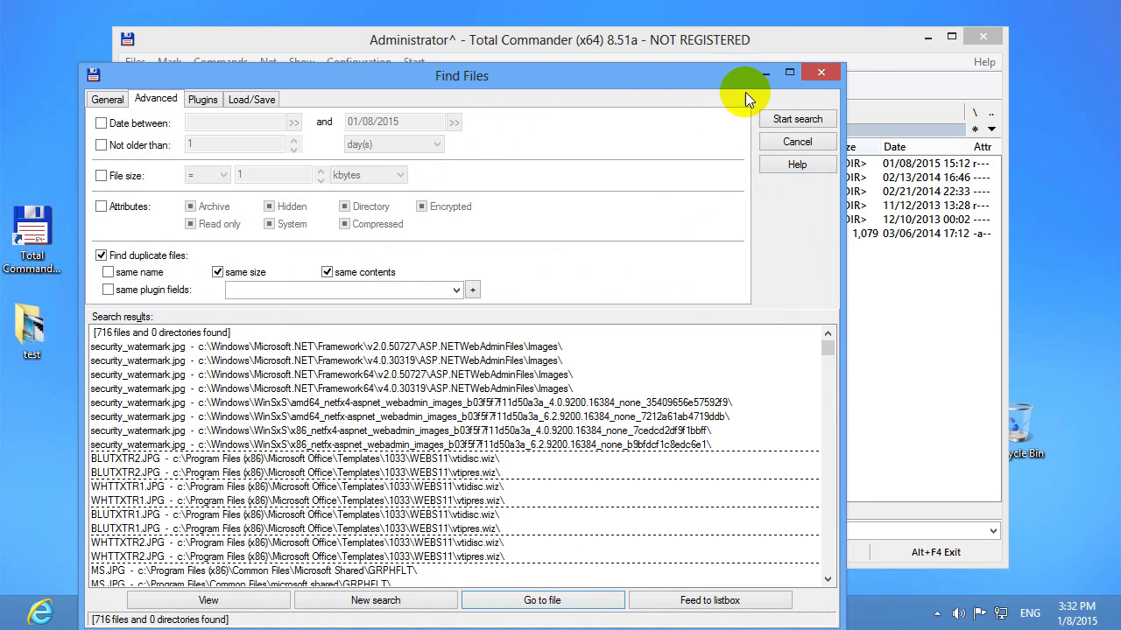
# Maximize the search results and view the security_watermark.jpg found under Framework64\v4.0.30319.
pyautogui.click(788, 74)
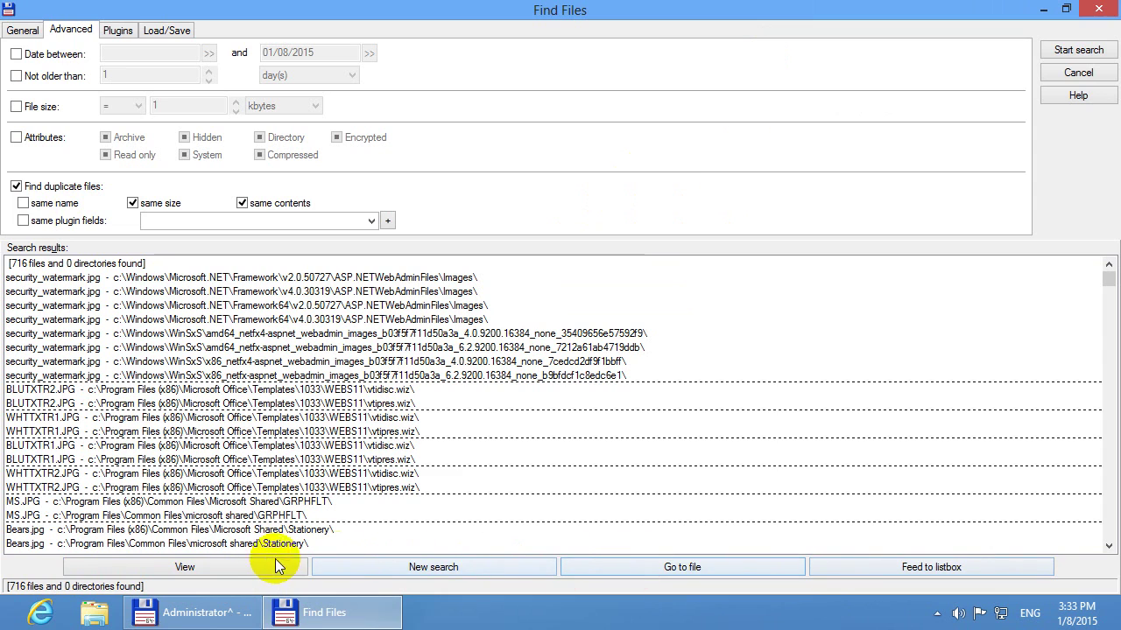
pyautogui.click(105, 321)
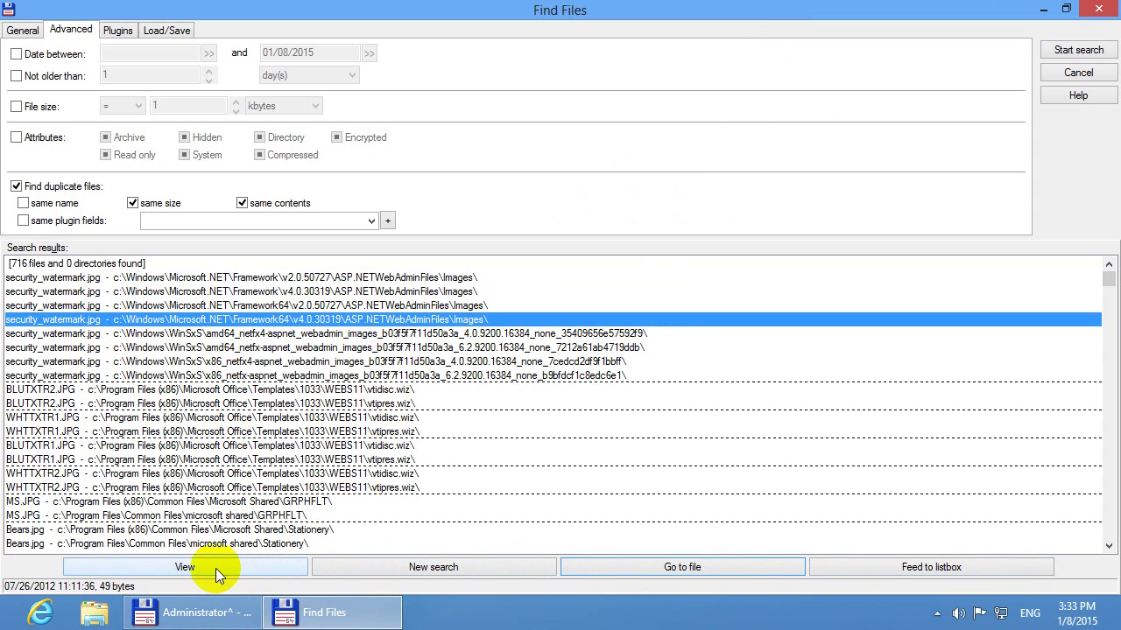
pyautogui.click(242, 569)
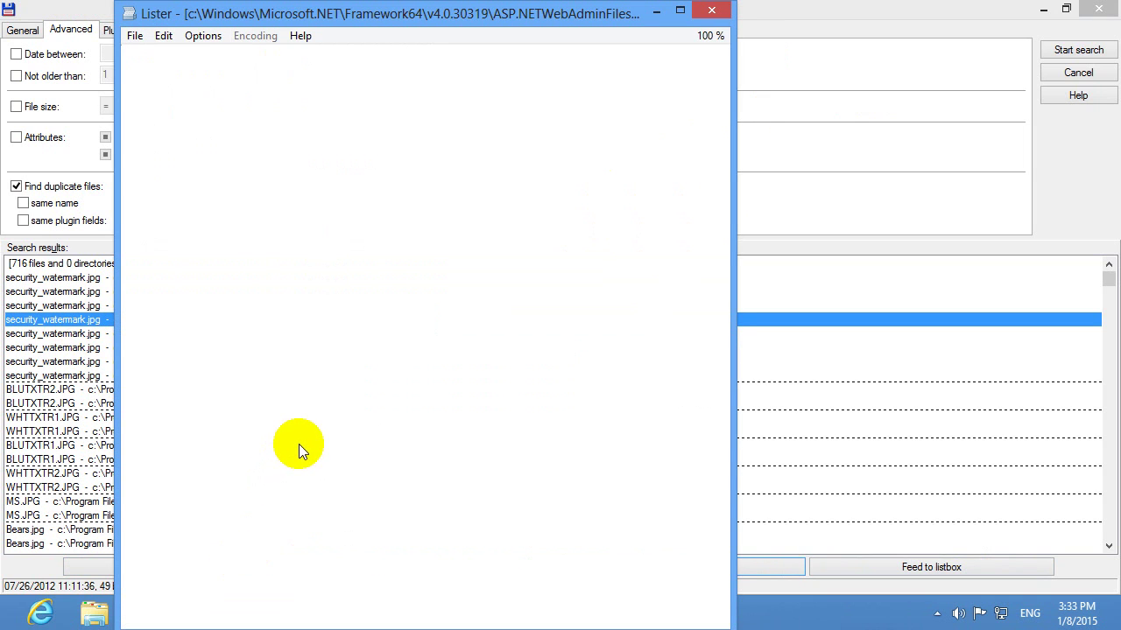
# View the BLUTXTR2.JPG found under vtipres.wiz and show its location in the main window's file panel.
pyautogui.click(712, 12)
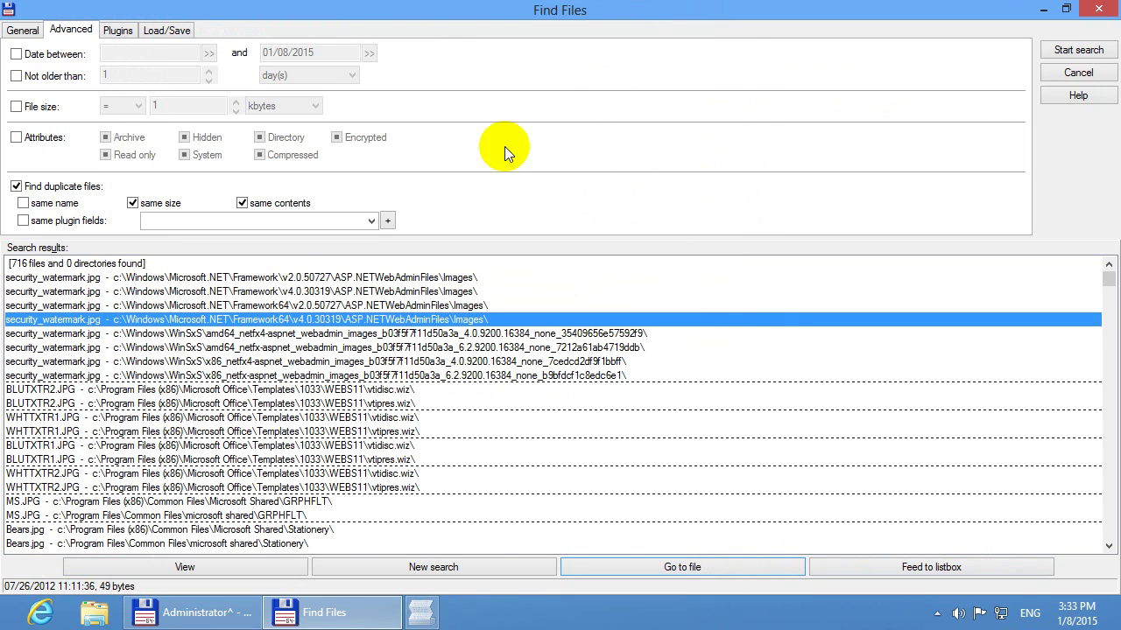
pyautogui.click(105, 404)
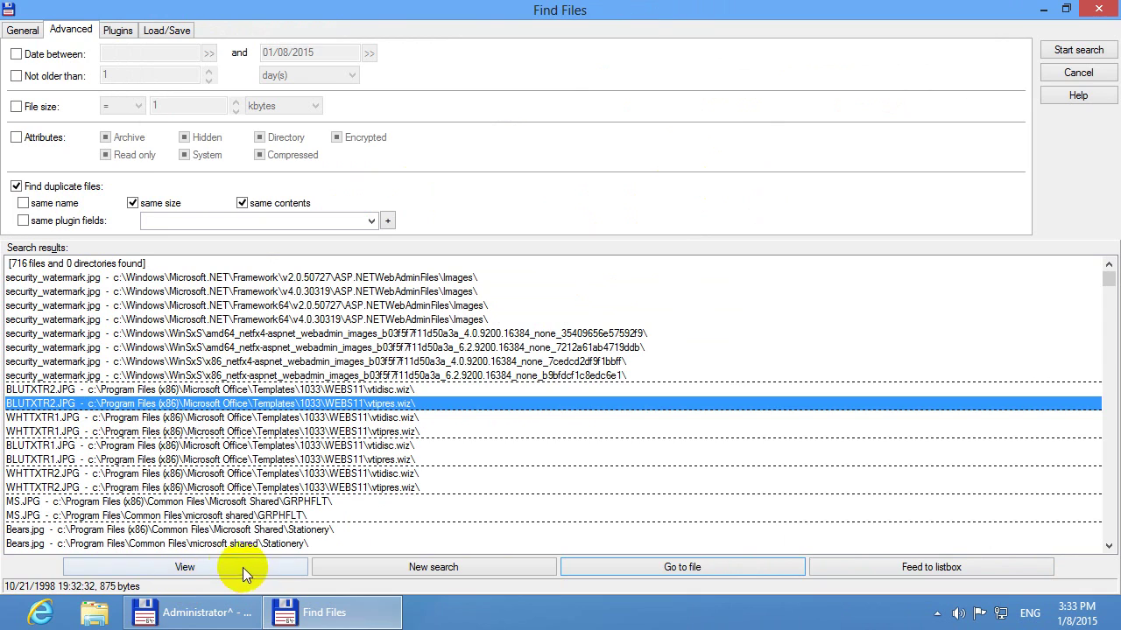
pyautogui.click(226, 569)
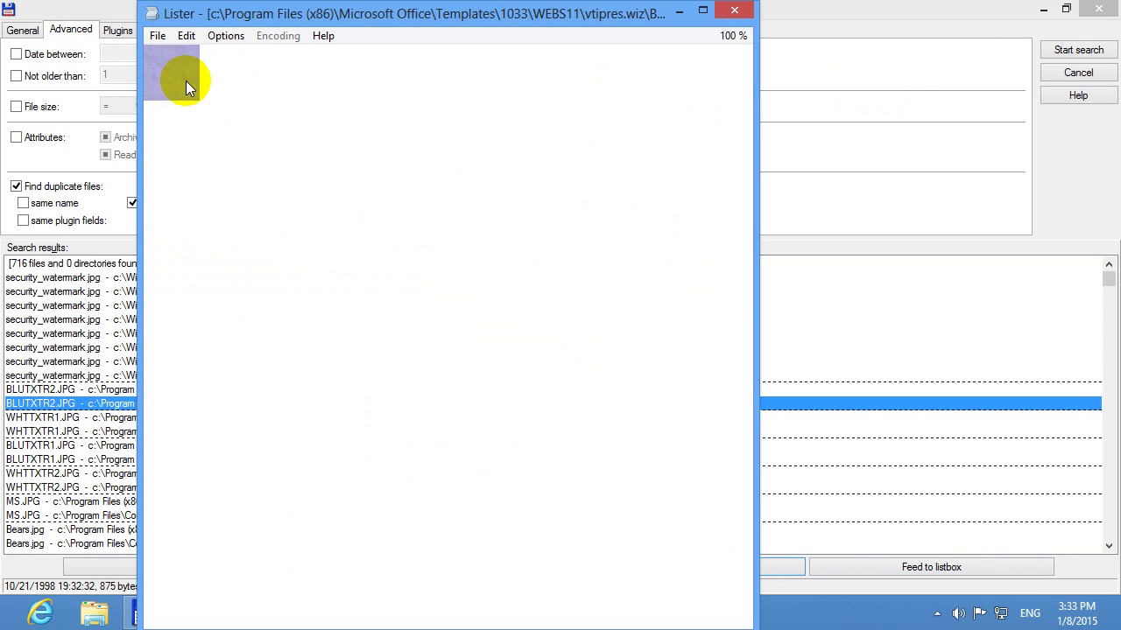
pyautogui.click(736, 12)
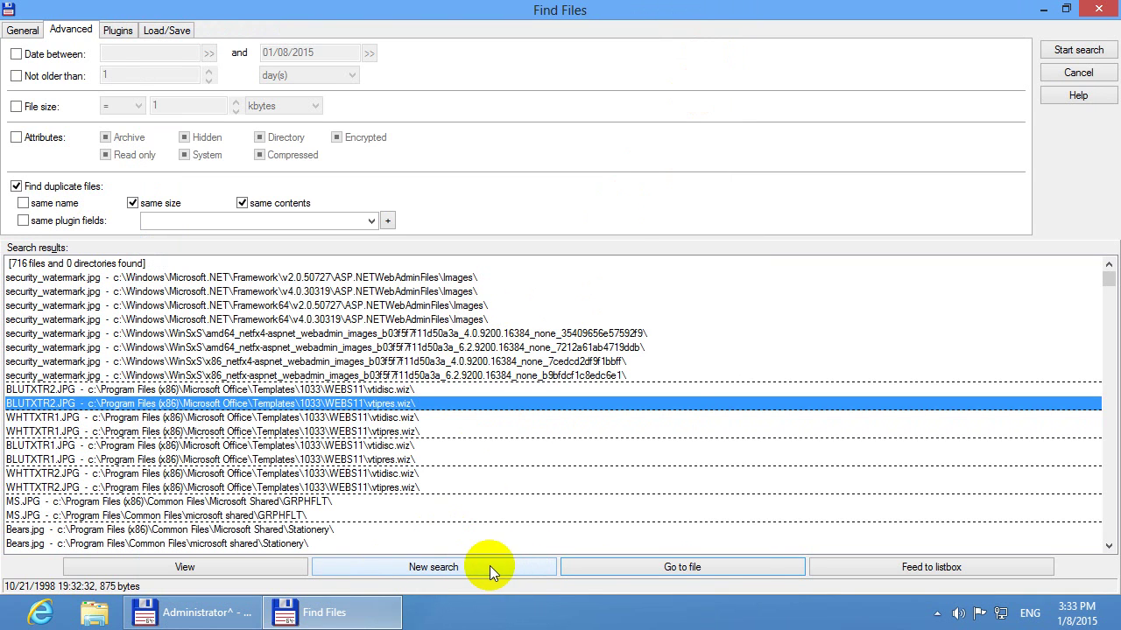
pyautogui.click(683, 567)
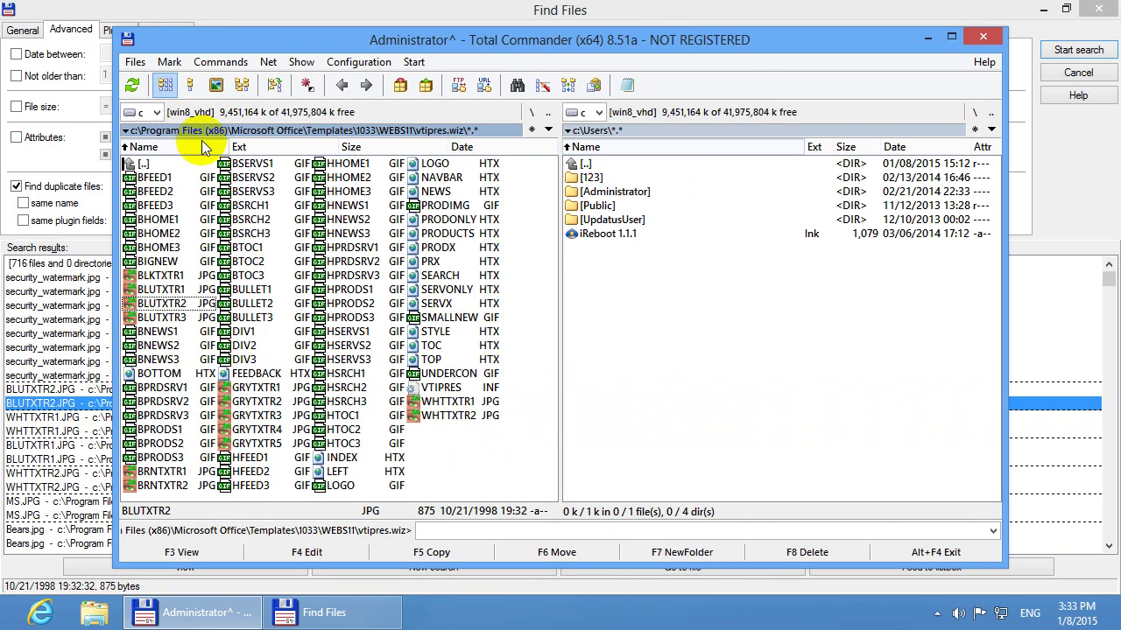
pyautogui.click(928, 39)
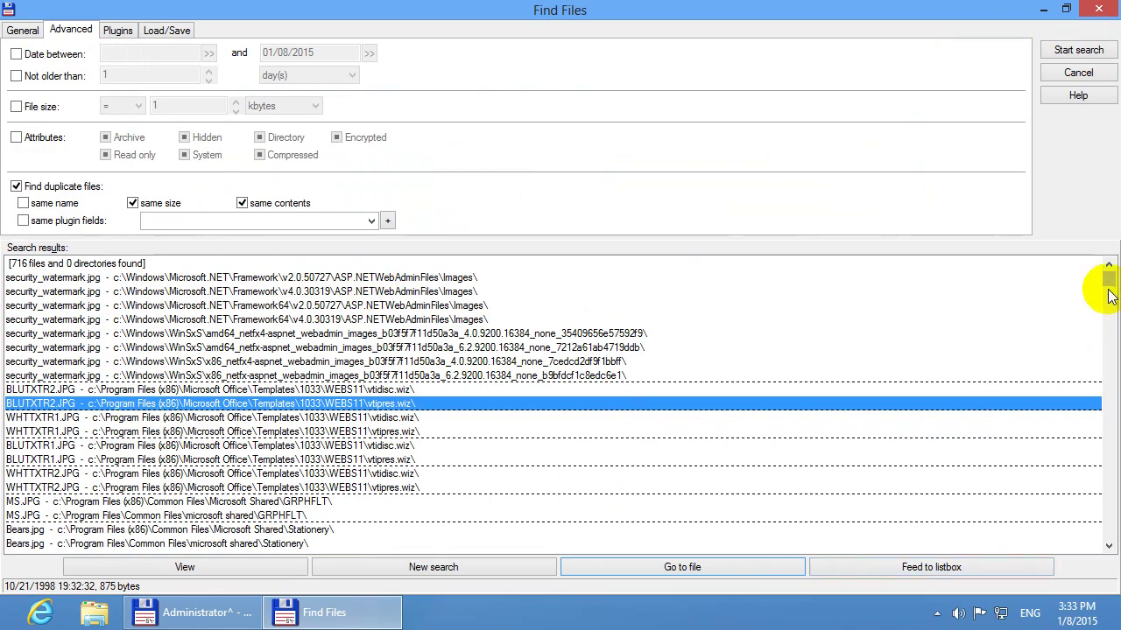
# Compare the grouped duplicates in the search results, including the BLUTXTR2, WHTTXTR1, BLUTXTR1 and WHTTXTR2 pairs under vtidisc.wiz and vtipres.wiz.
pyautogui.moveTo(1109, 278)
pyautogui.mouseDown()
pyautogui.moveTo(1108, 335)
pyautogui.moveTo(1108, 268)
pyautogui.mouseUp()
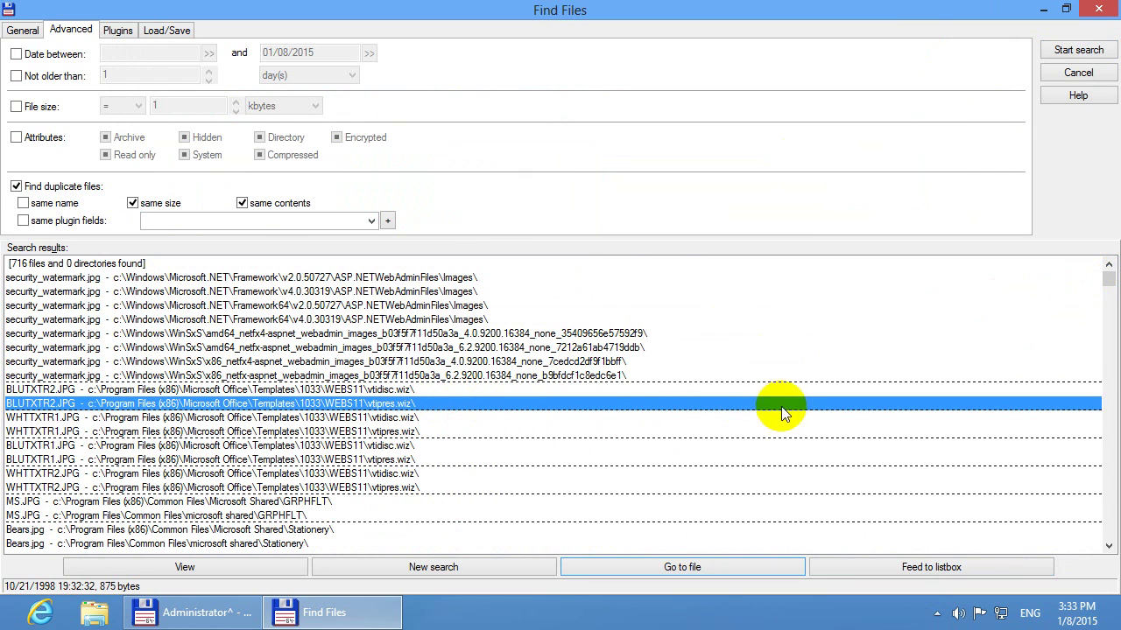
pyautogui.click(728, 307)
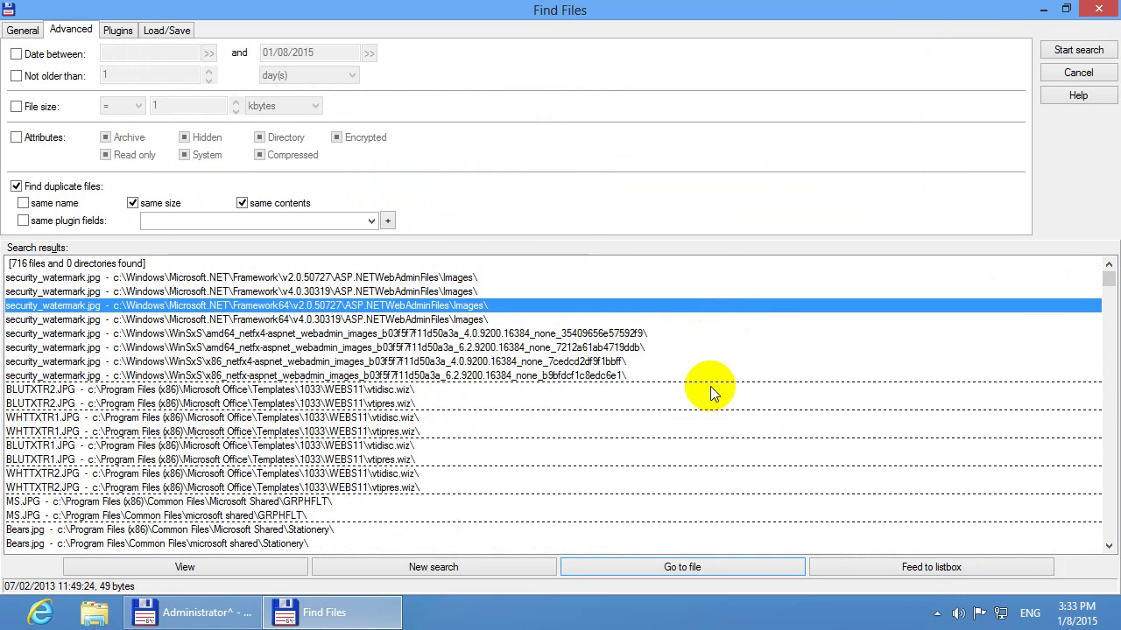
pyautogui.click(419, 390)
pyautogui.click(420, 406)
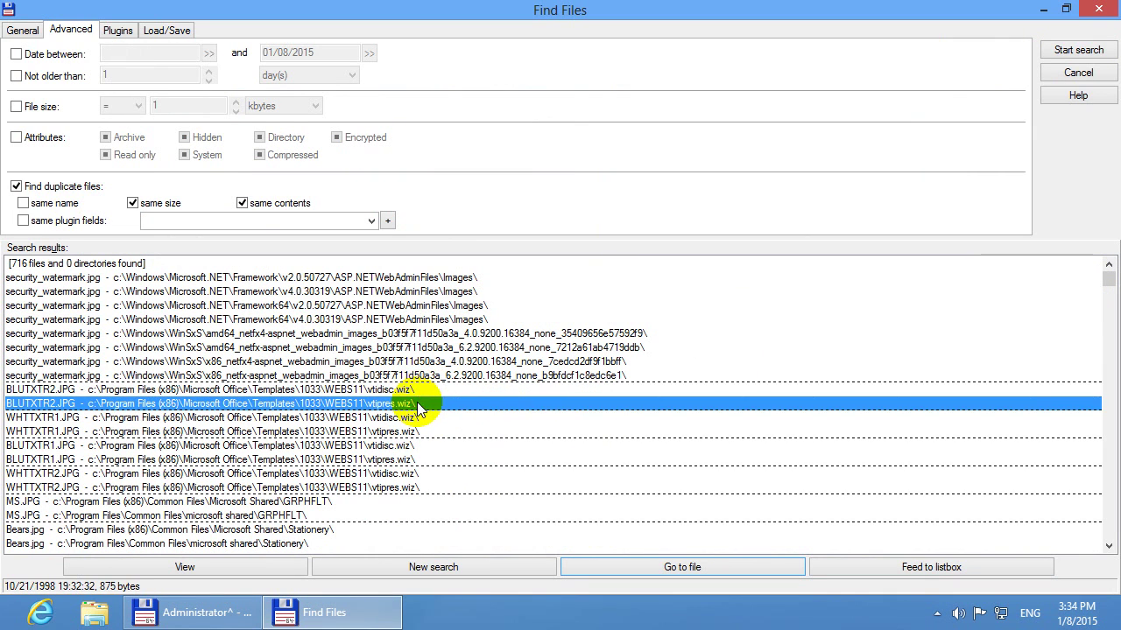
pyautogui.click(57, 391)
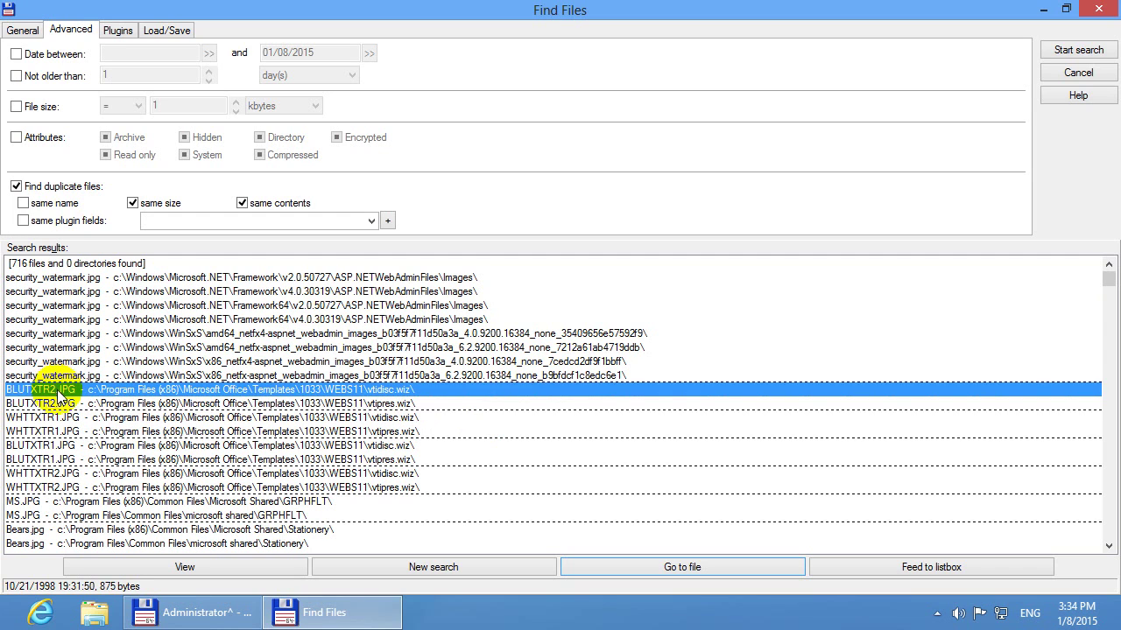
pyautogui.click(54, 406)
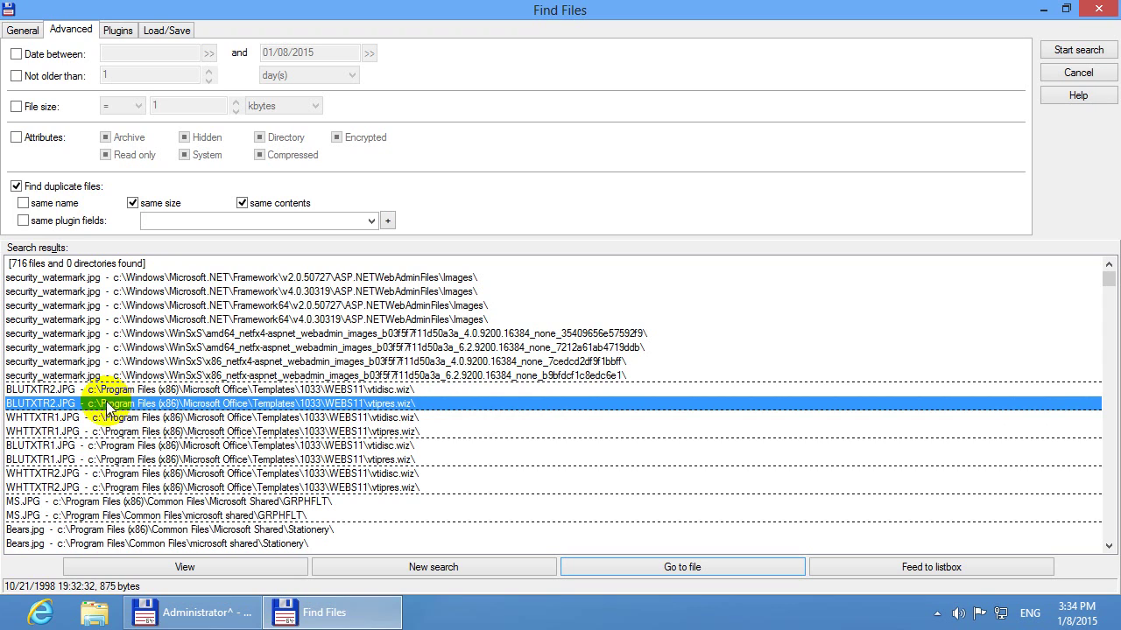
pyautogui.click(478, 419)
pyautogui.click(470, 433)
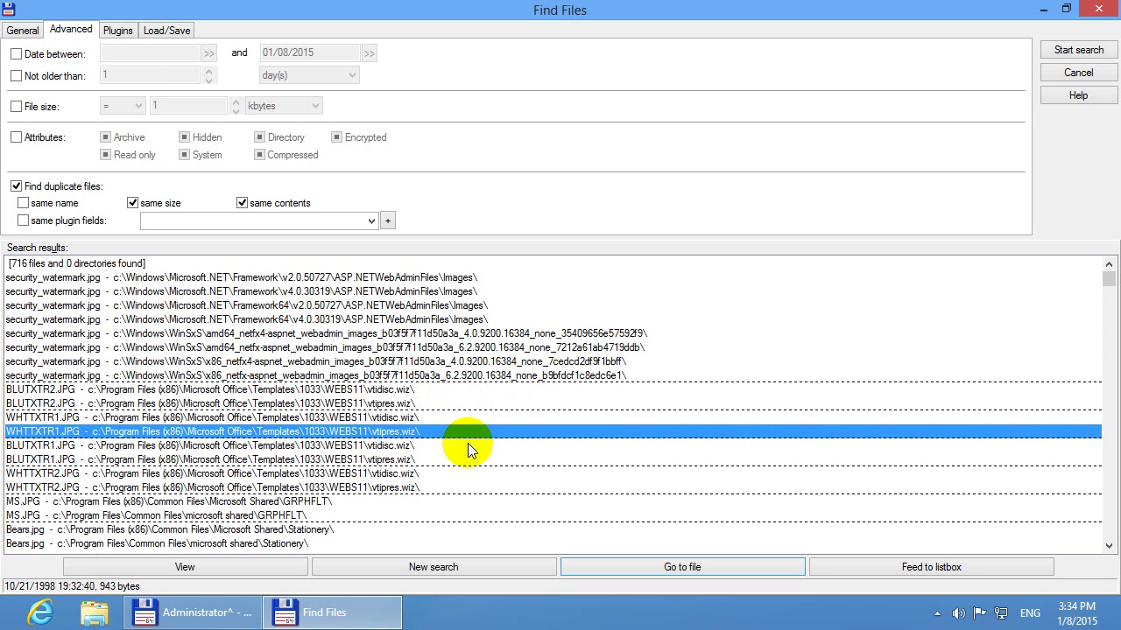
pyautogui.click(468, 444)
pyautogui.click(461, 459)
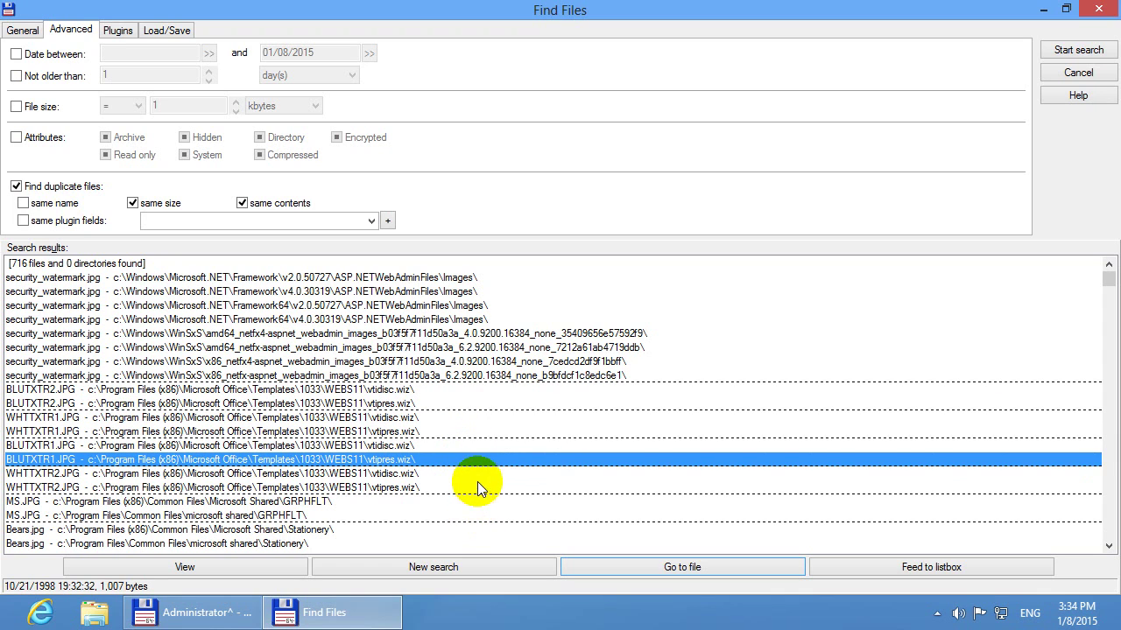
pyautogui.click(476, 473)
pyautogui.click(469, 487)
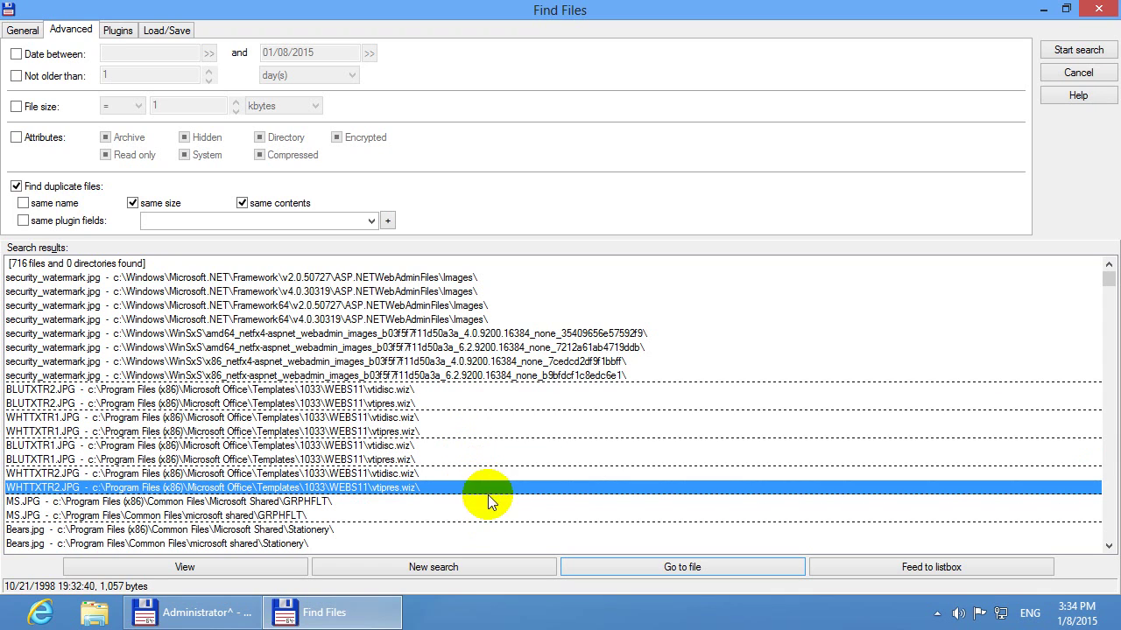
# Feed the search results to the main window's file panel, maximize that window and go through the security_watermark.jpg entries.
pyautogui.click(933, 568)
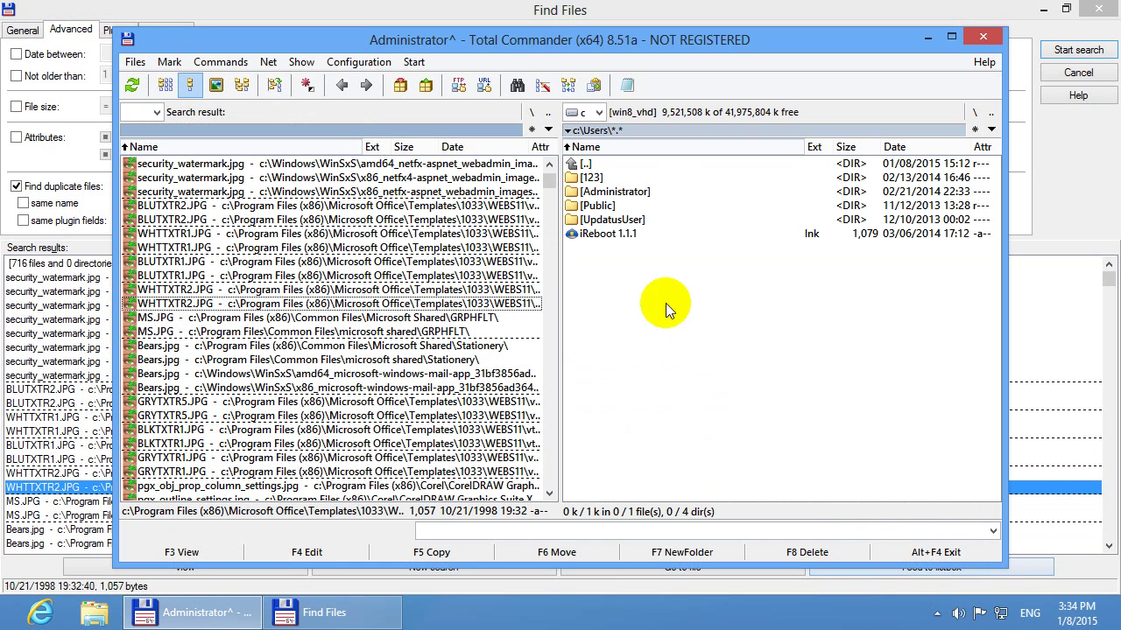
pyautogui.click(950, 35)
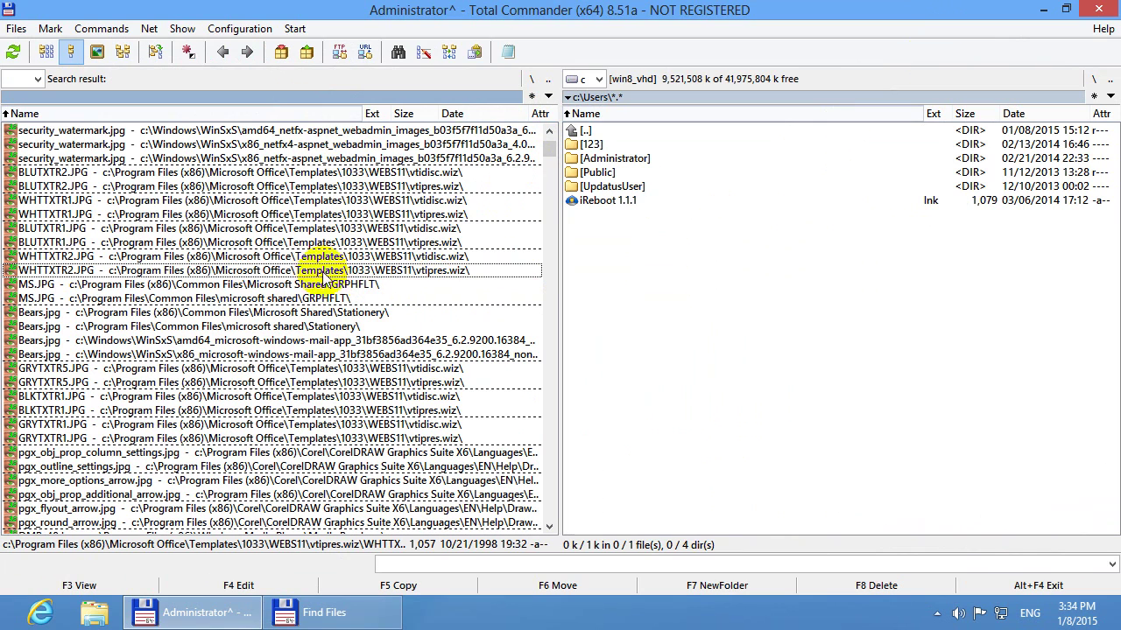
pyautogui.click(132, 133)
pyautogui.click(122, 147)
pyautogui.click(118, 160)
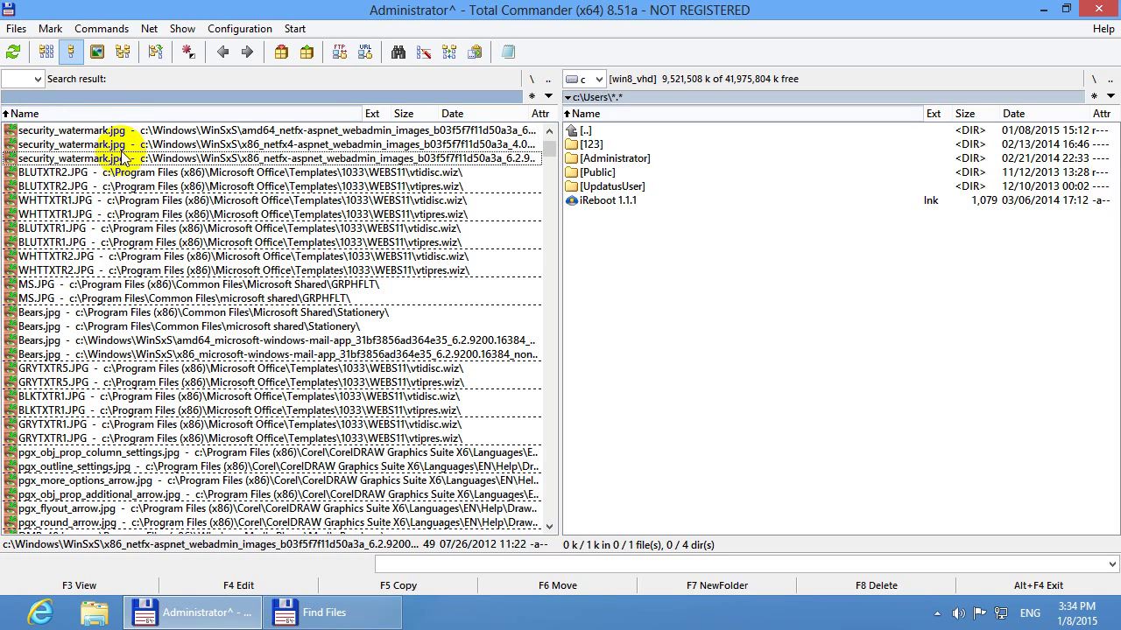
pyautogui.click(127, 147)
pyautogui.click(130, 131)
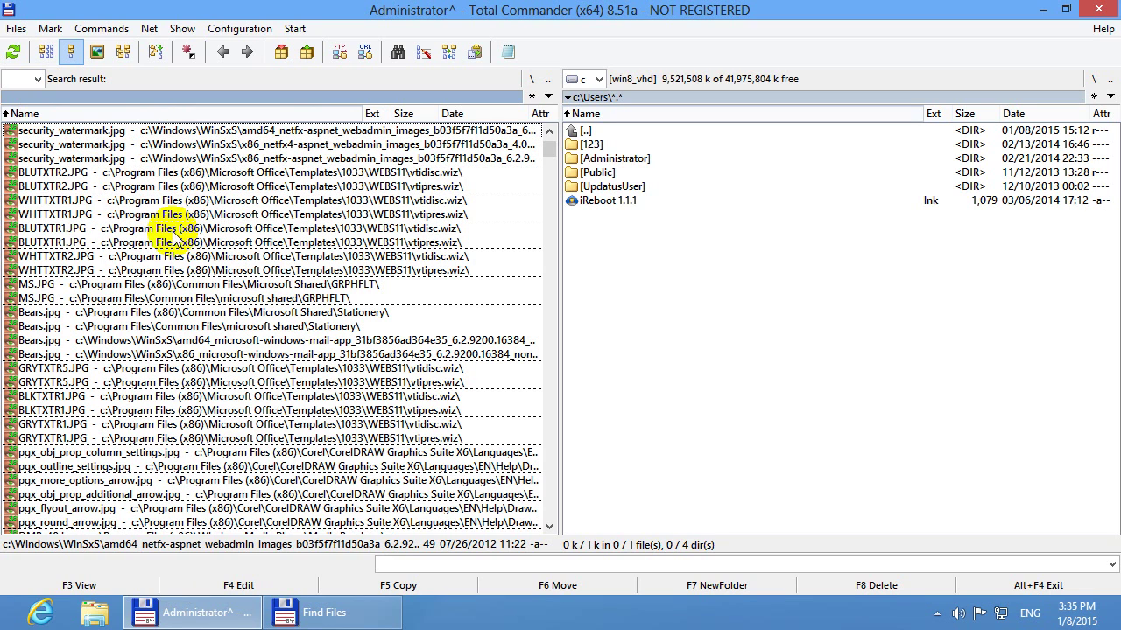
# Mark the vtidisc.wiz copies of WHTTXTR1.JPG, BLUTXTR1.JPG and WHTTXTR2.JPG in the results list.
pyautogui.click(96, 213)
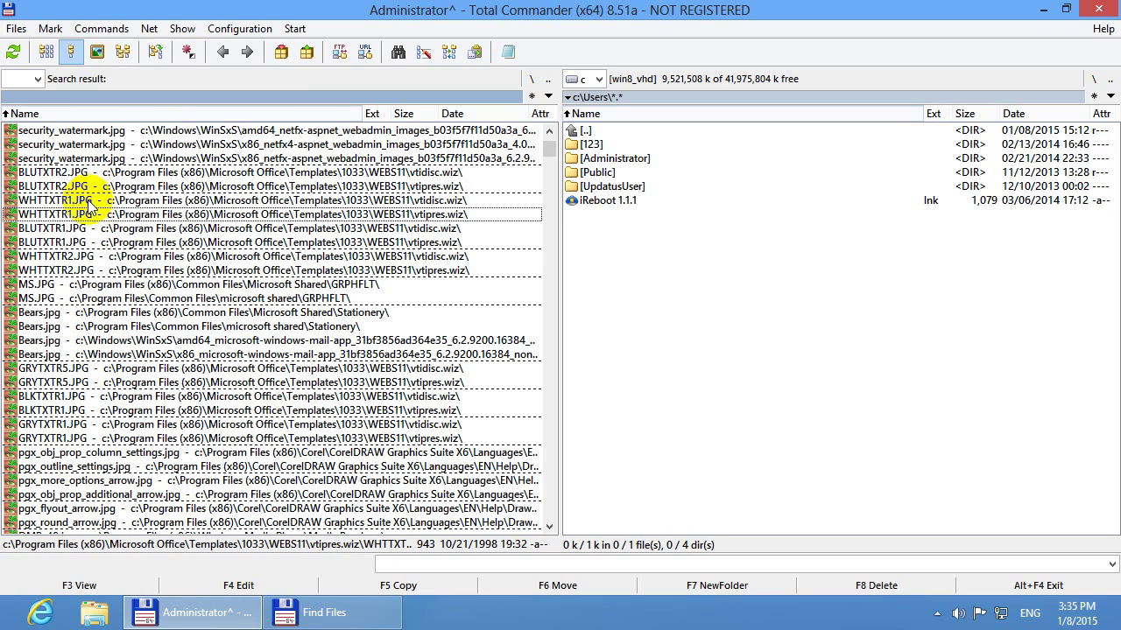
pyautogui.rightClick(88, 202)
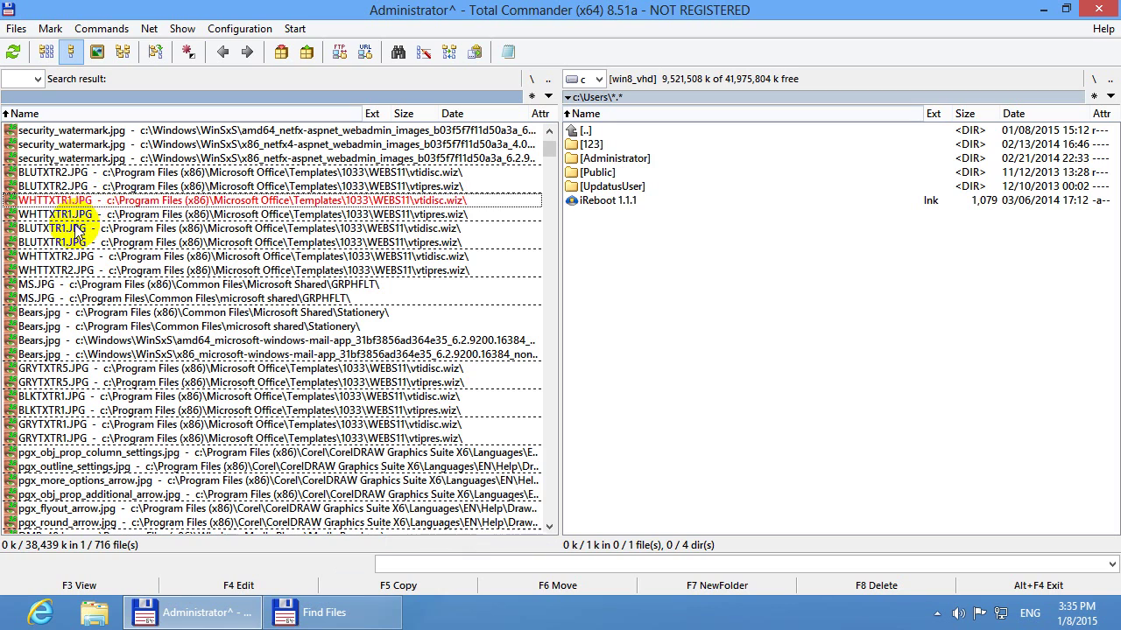
pyautogui.rightClick(74, 230)
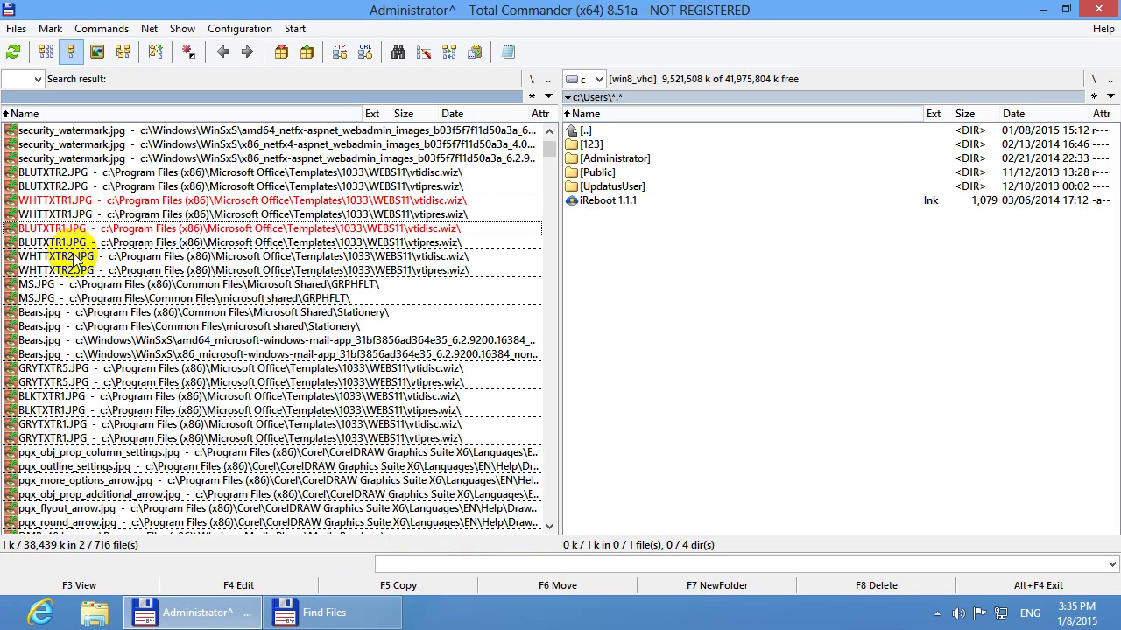
pyautogui.rightClick(77, 258)
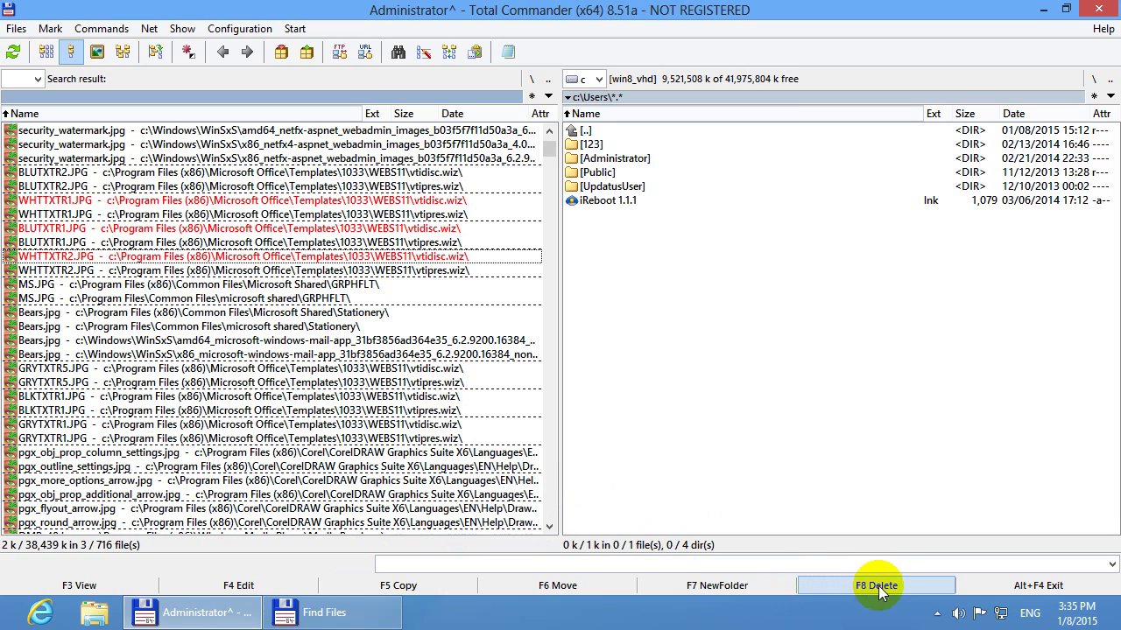
# Unmark the three vtidisc.wiz copies in the results list.
pyautogui.rightClick(167, 257)
pyautogui.rightClick(165, 228)
pyautogui.rightClick(178, 201)
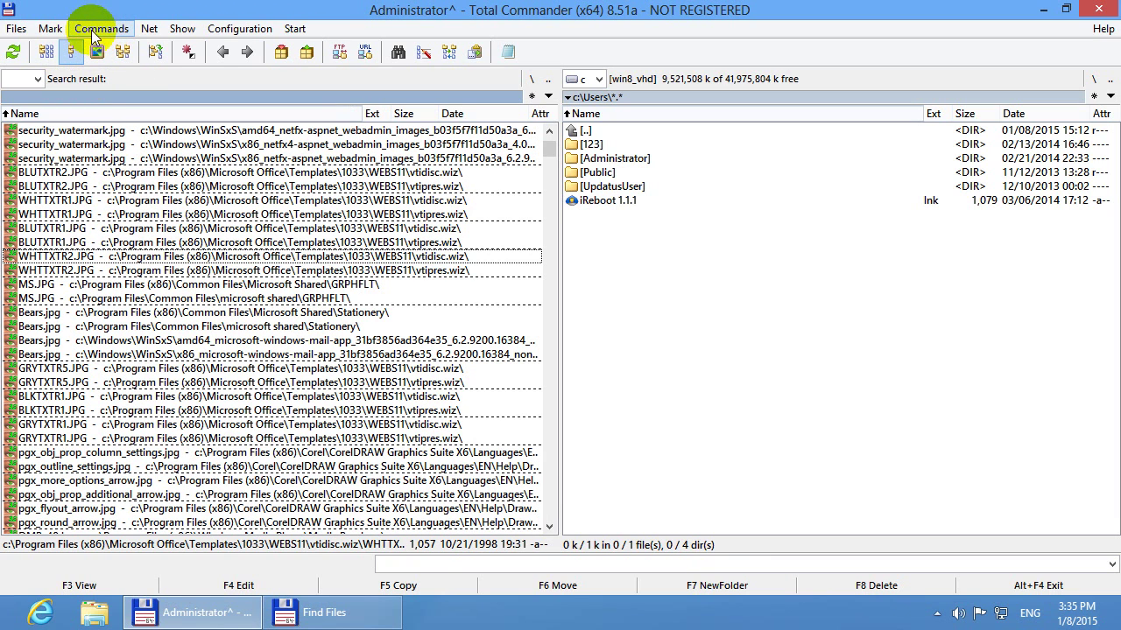
# Select the duplicates with Select Group, leaving at least one file in each group unselected by Newest, Newest, First in group.
pyautogui.click(50, 31)
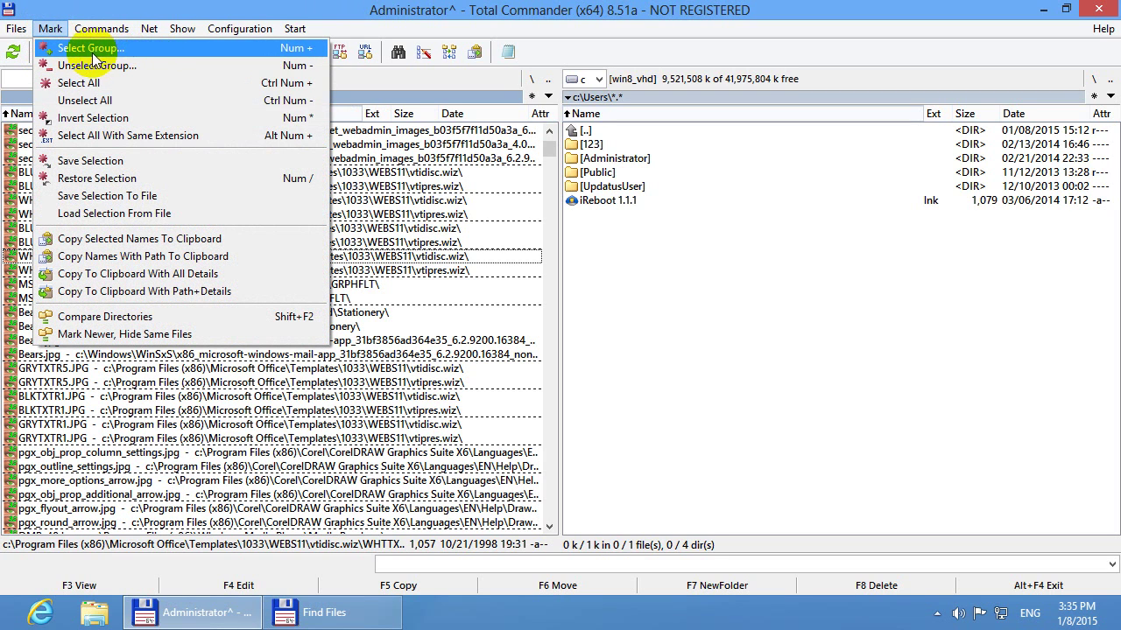
pyautogui.click(305, 53)
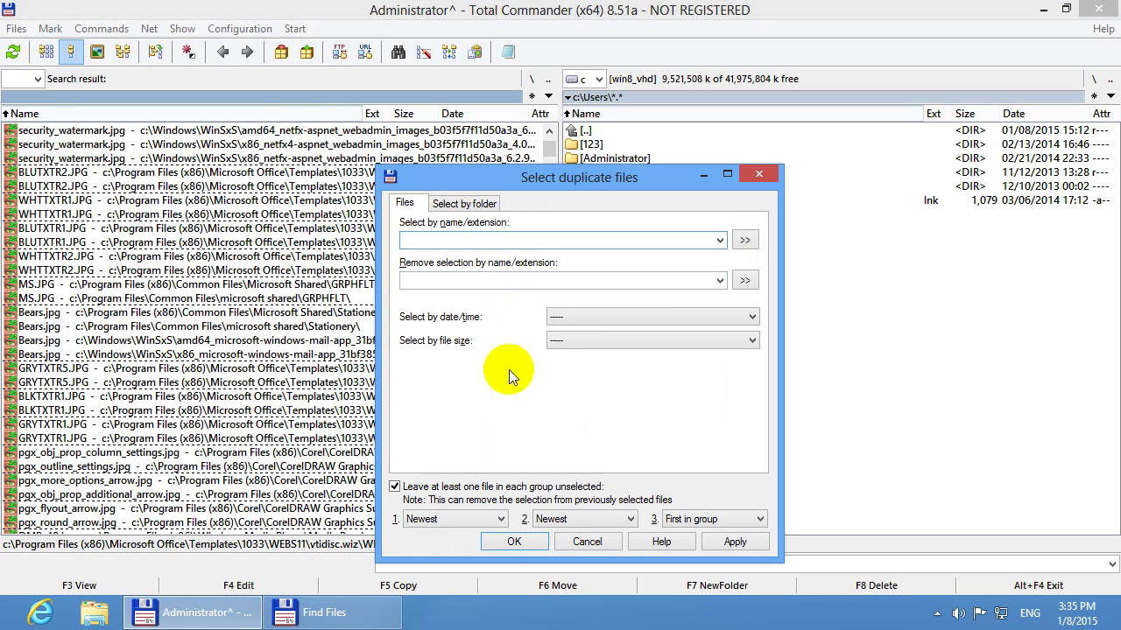
pyautogui.click(517, 541)
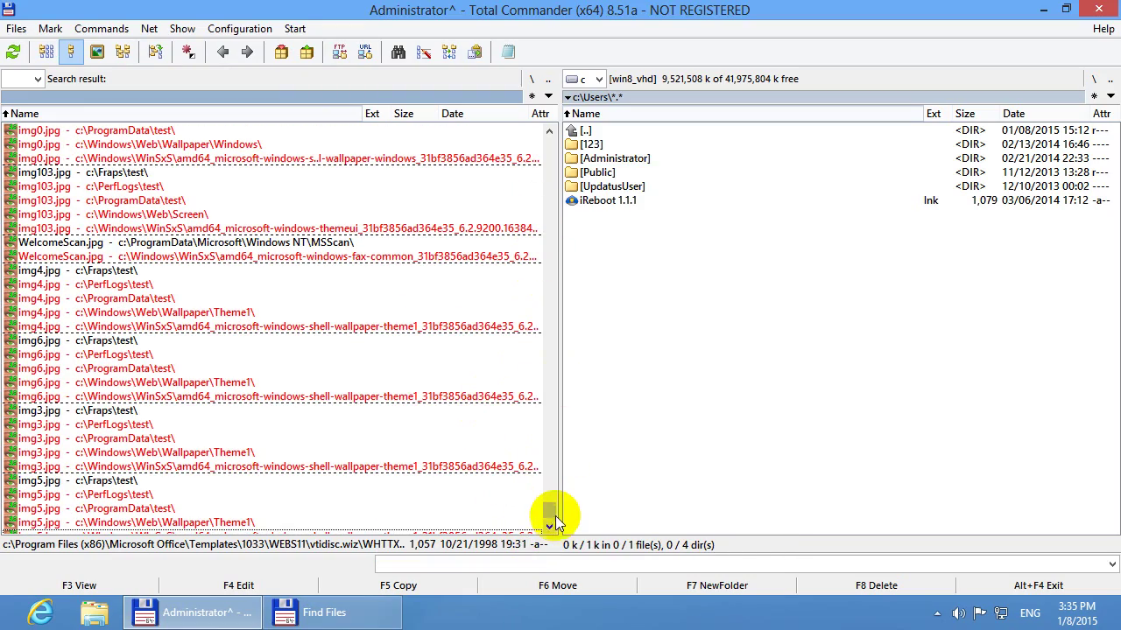
# Examine which files are marked and unmarked in each duplicate group, including the ASPdotNET_logo.jpg and adobelogo.jpg groups.
pyautogui.moveTo(550, 515); pyautogui.dragTo(543, 225)
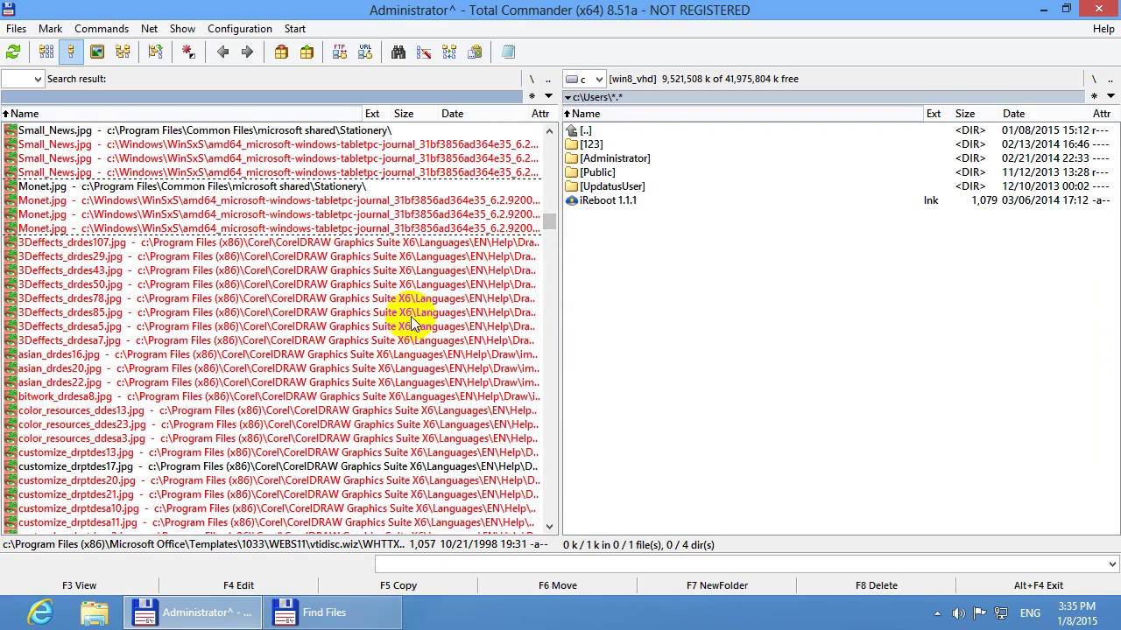
pyautogui.scroll(-2, 419, 315)
pyautogui.scroll(-3, 336, 302)
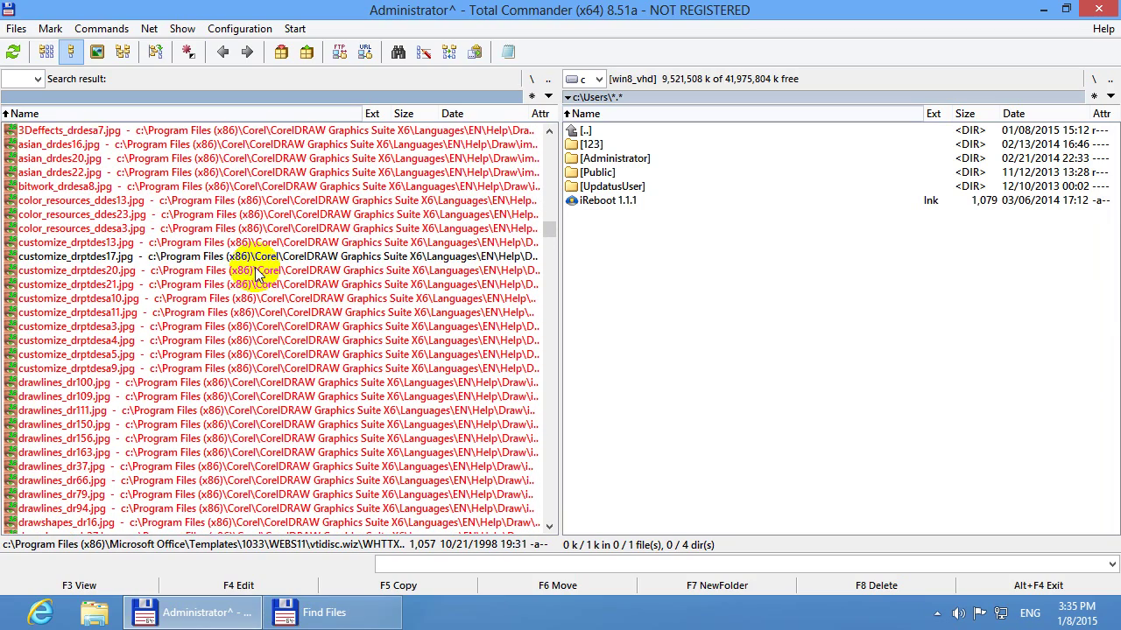
pyautogui.scroll(-3, 254, 273)
pyautogui.scroll(-12, 257, 273)
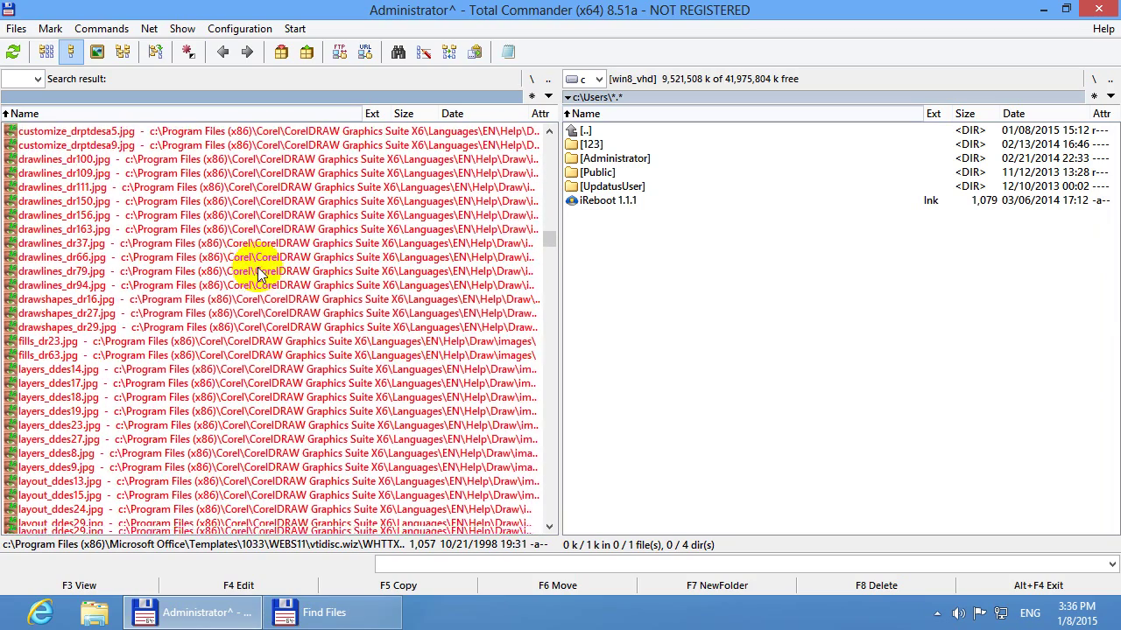
pyautogui.scroll(-10, 267, 308)
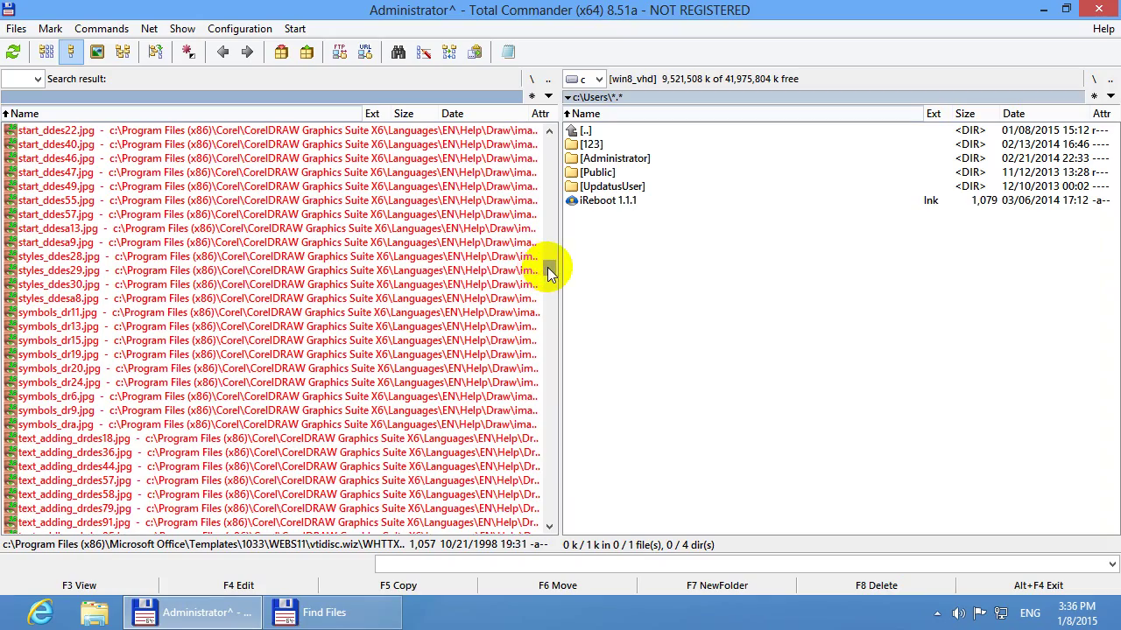
pyautogui.moveTo(547, 267); pyautogui.dragTo(513, 456)
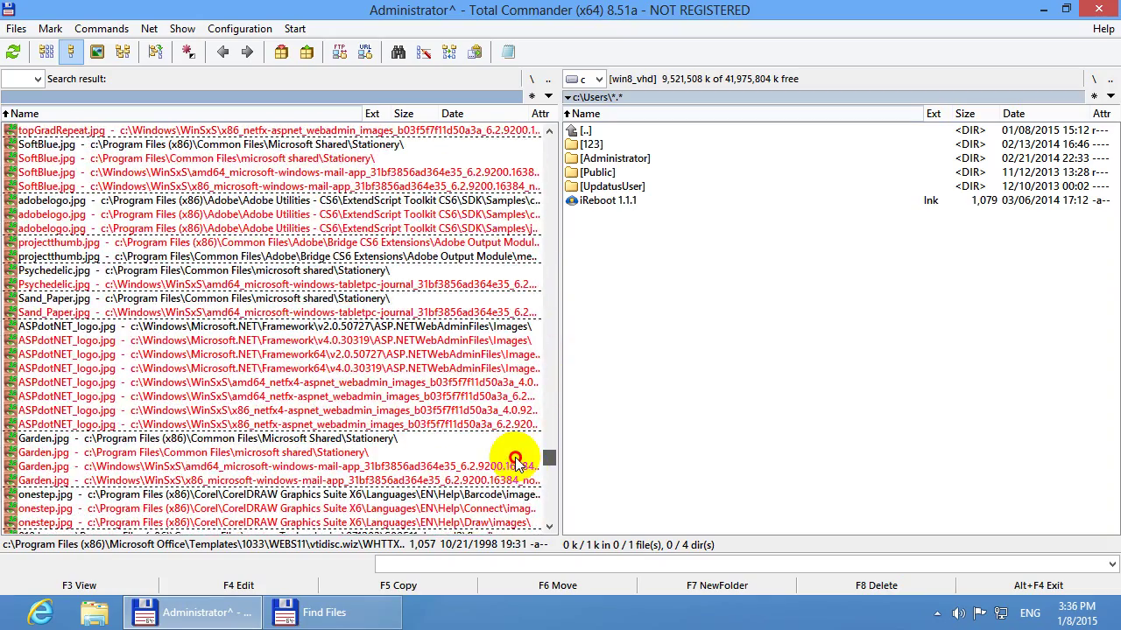
pyautogui.click(165, 325)
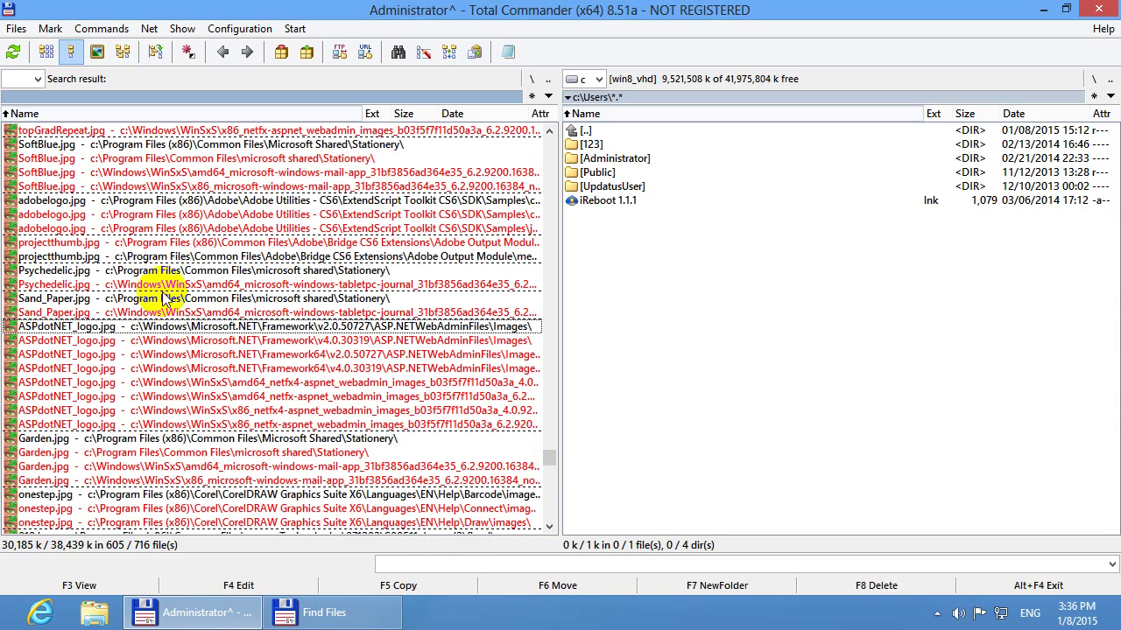
pyautogui.click(147, 200)
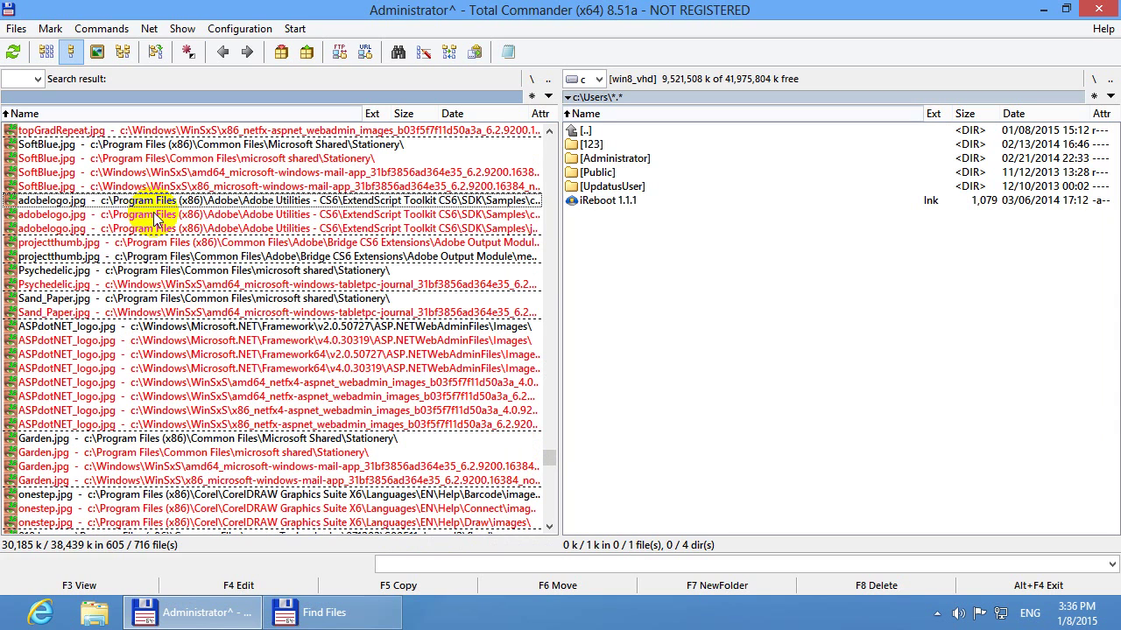
pyautogui.click(151, 214)
pyautogui.click(160, 228)
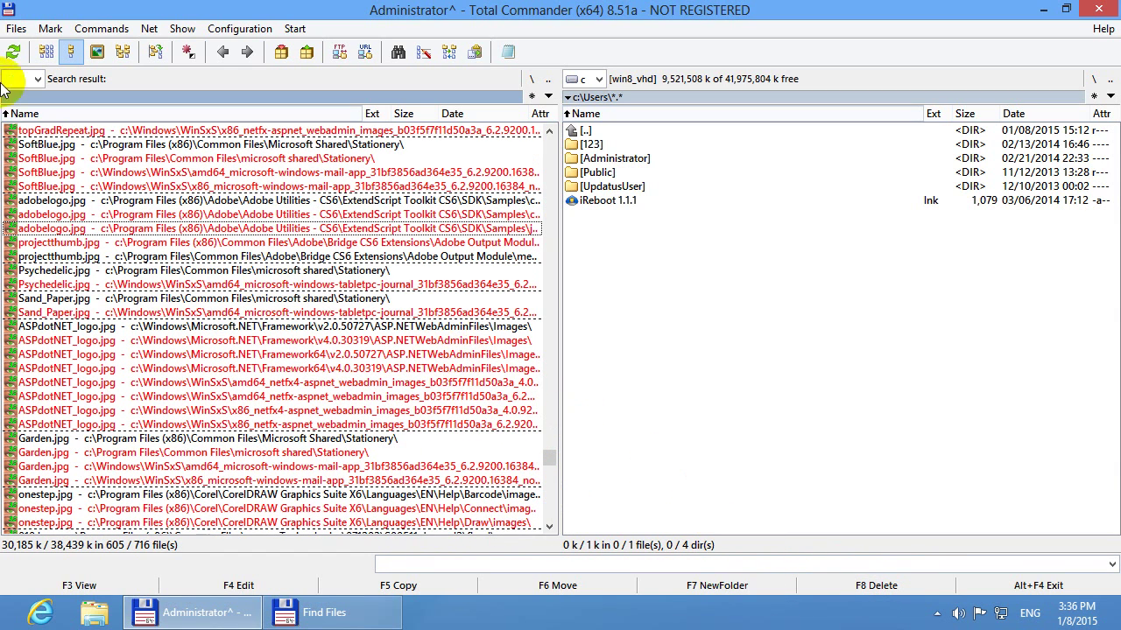
# Unselect all files in the results list and go to the img10.jpg duplicate in c:\Fraps\test.
pyautogui.click(50, 29)
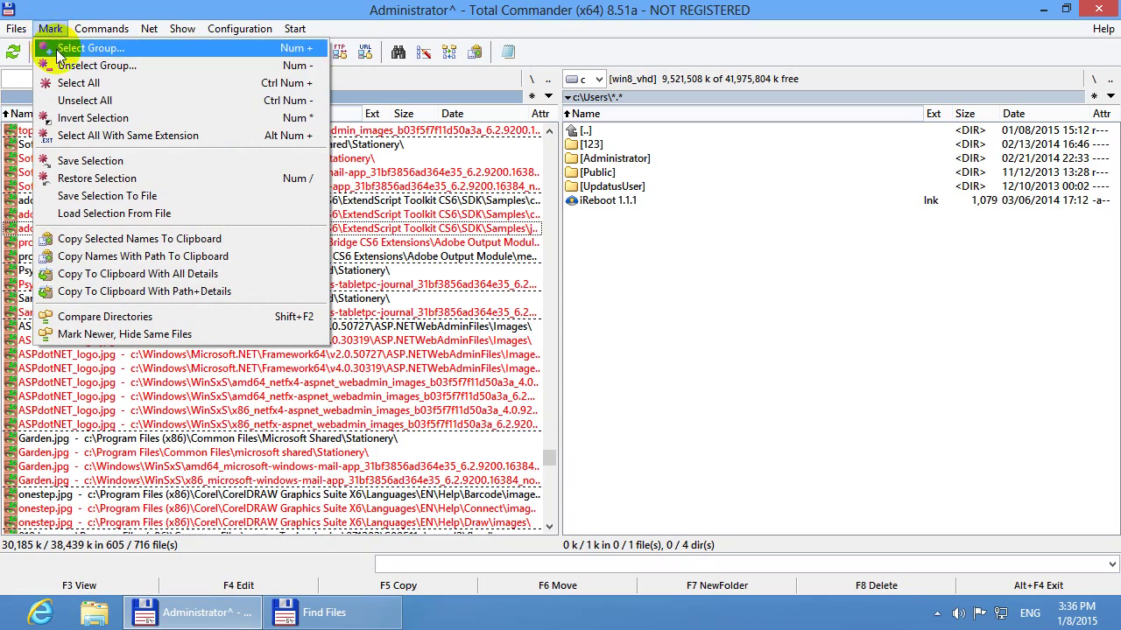
pyautogui.click(96, 102)
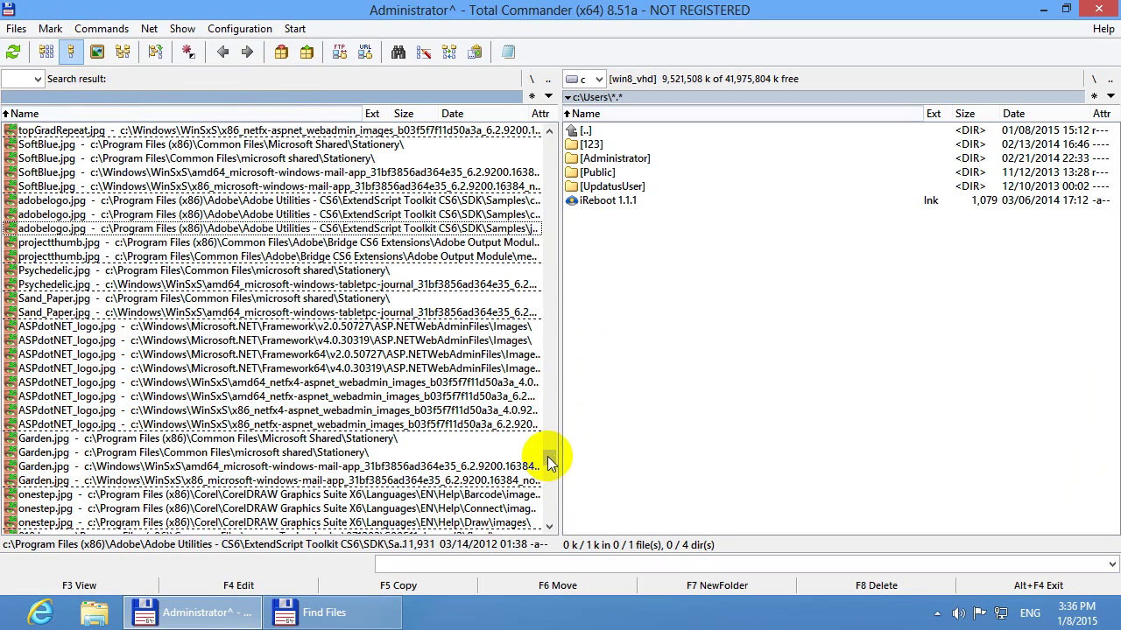
pyautogui.moveTo(548, 457); pyautogui.dragTo(549, 219)
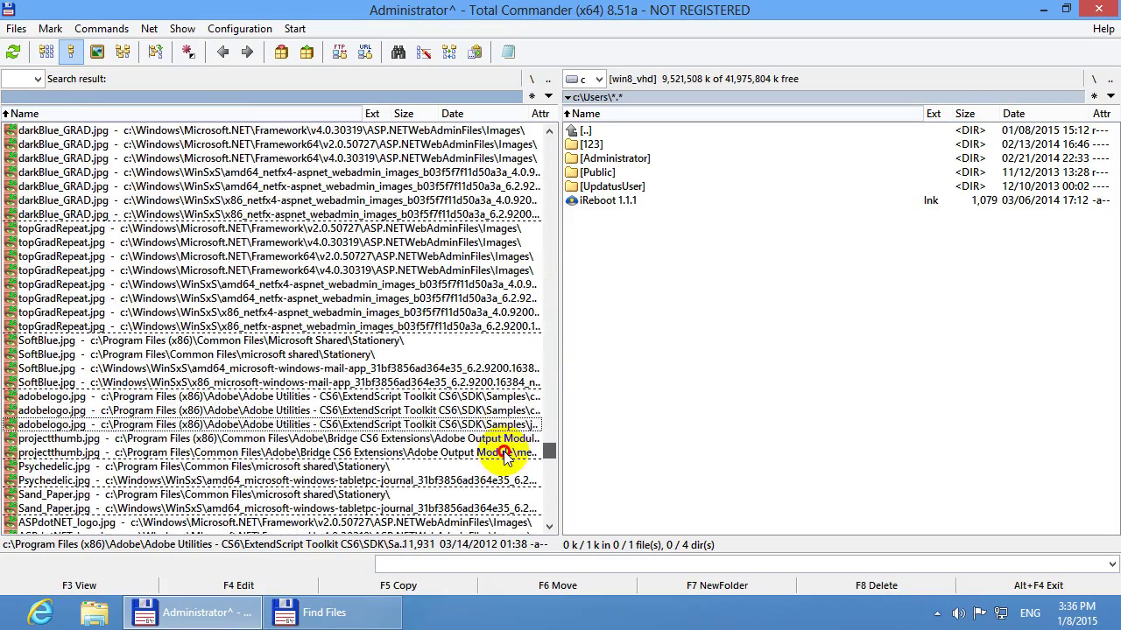
pyautogui.scroll(-7, 505, 455)
pyautogui.scroll(-10, 505, 464)
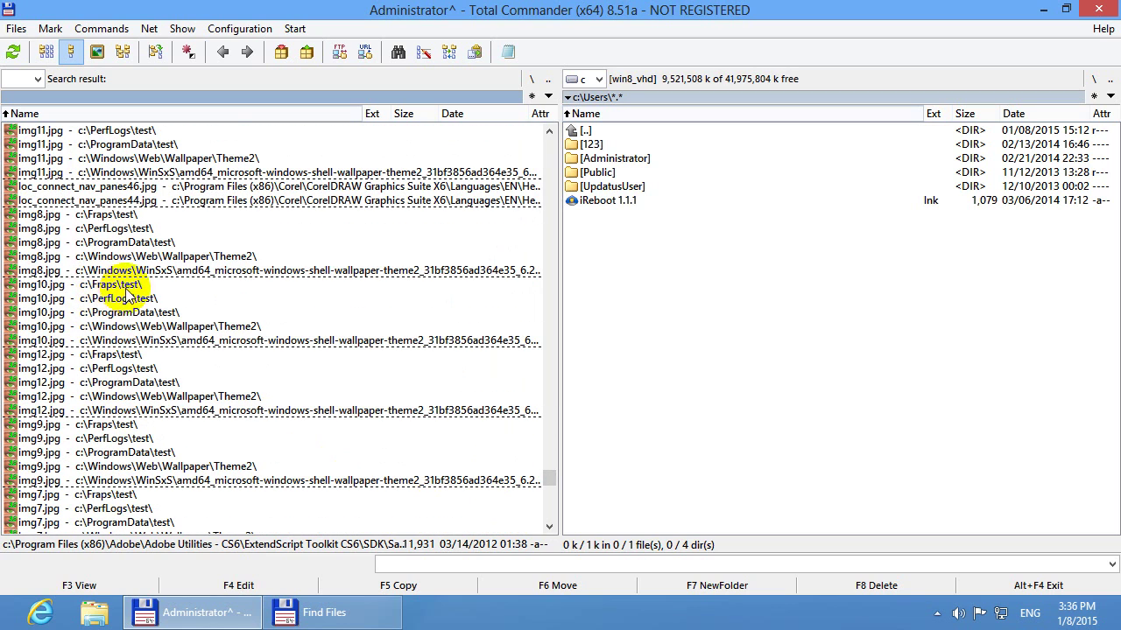
pyautogui.click(109, 285)
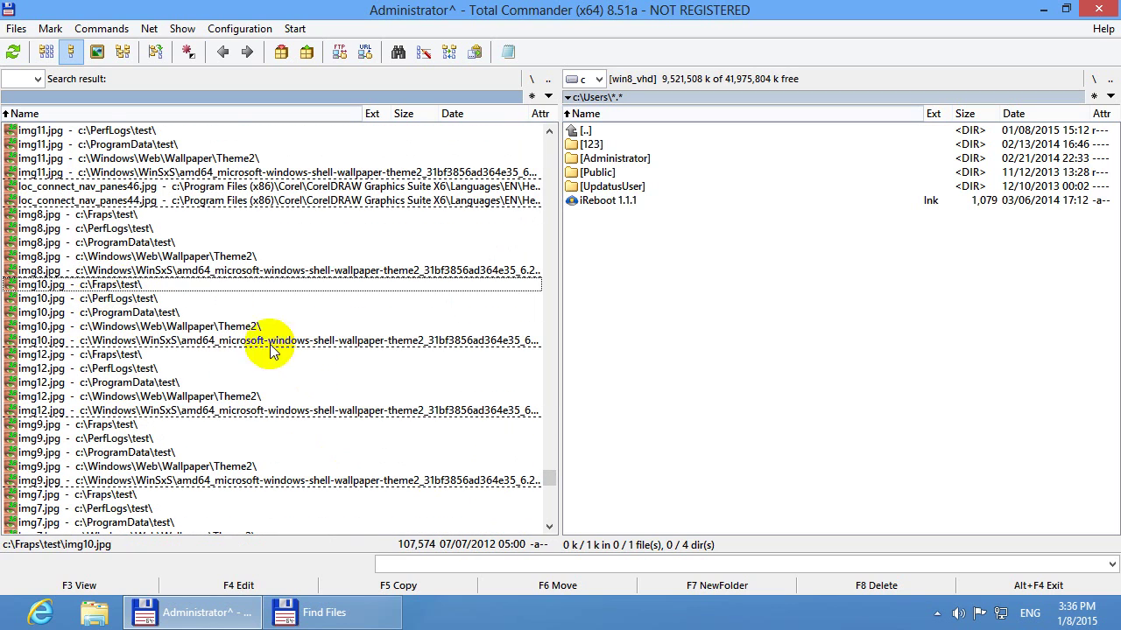
# Start Select Group with selection by folder and clear the whole list of chosen folders.
pyautogui.click(51, 29)
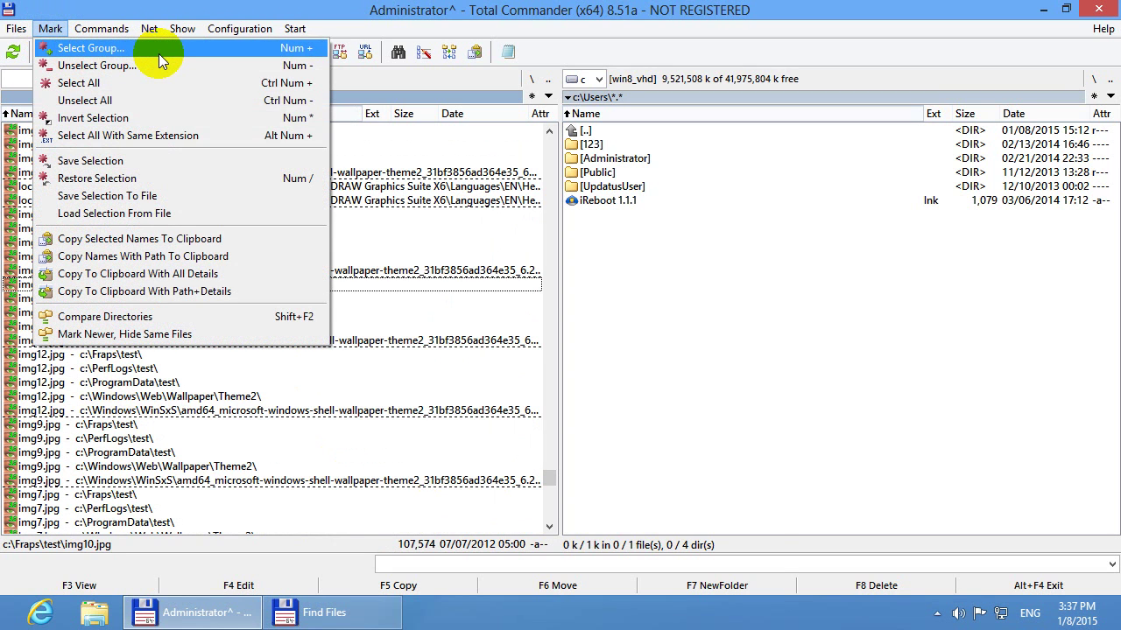
pyautogui.click(110, 54)
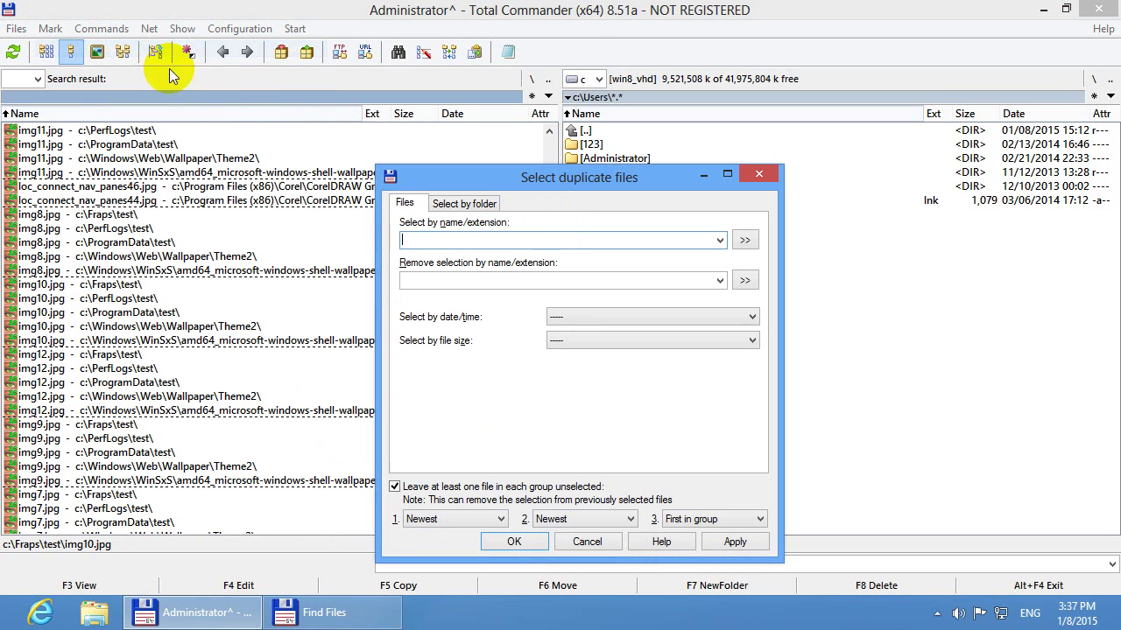
pyautogui.click(464, 203)
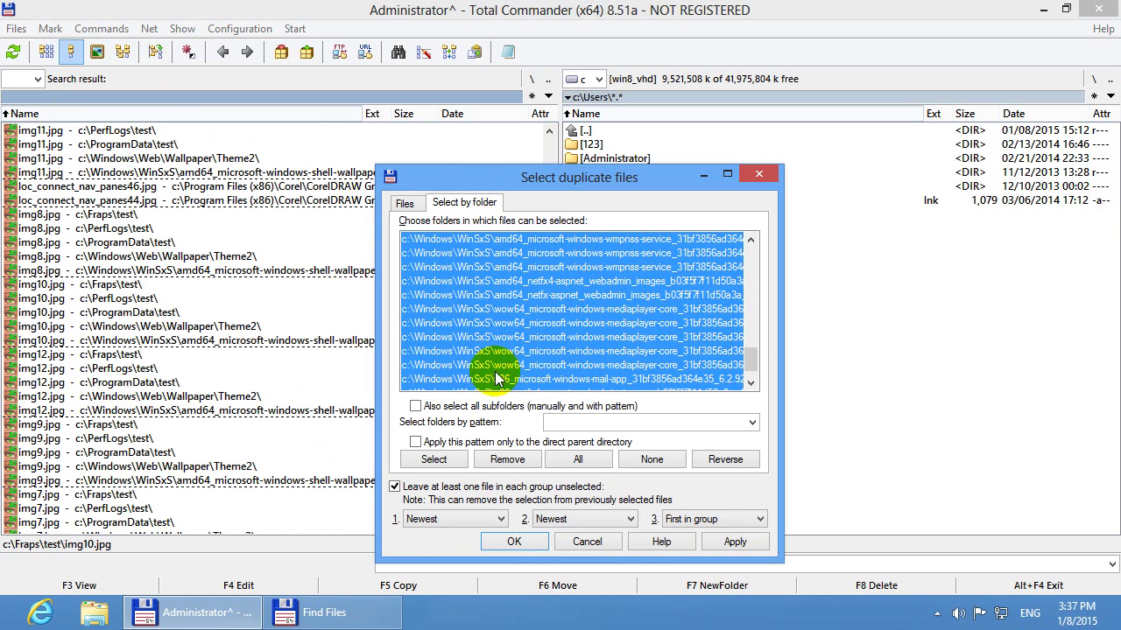
pyautogui.moveTo(749, 355); pyautogui.dragTo(748, 235)
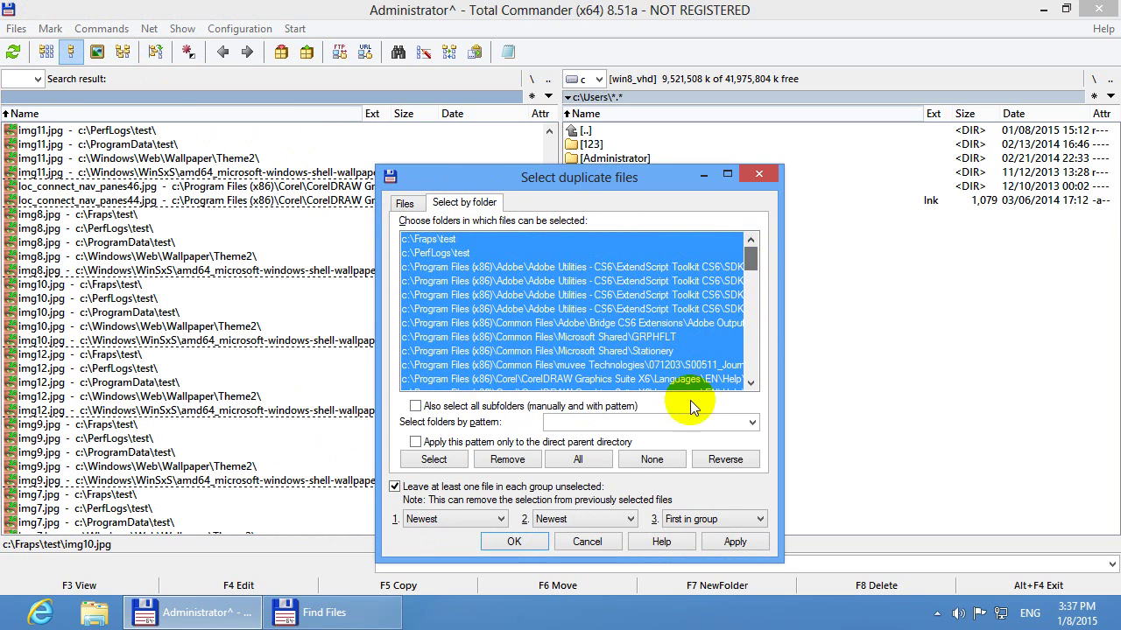
pyautogui.click(647, 460)
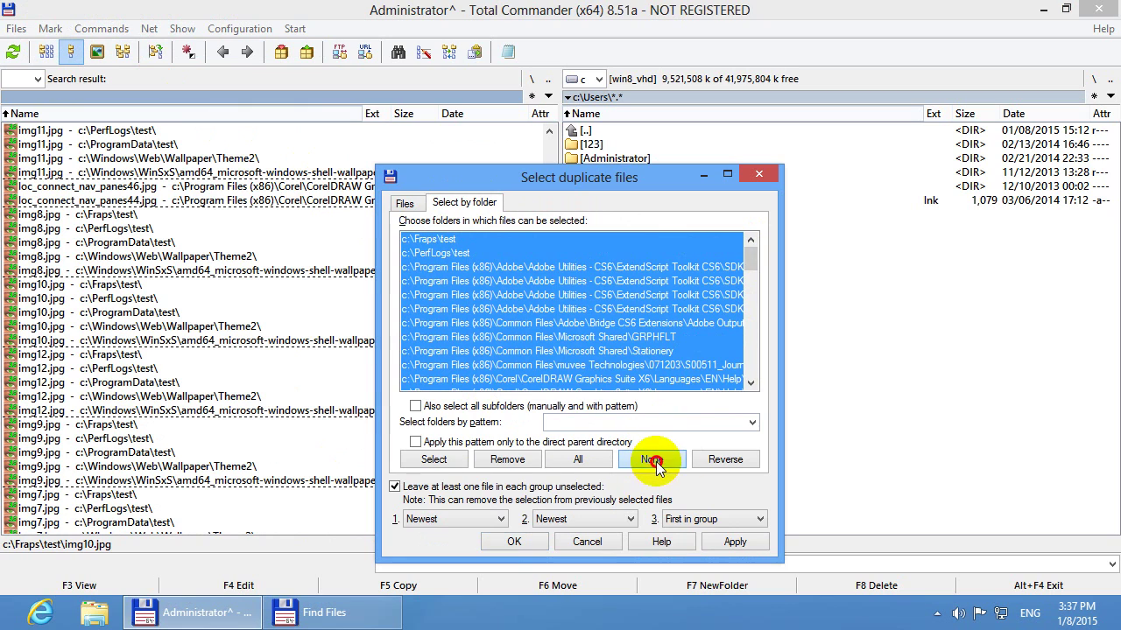
# Mark the duplicates located in c:\Fraps\test, c:\PerfLogs\test and c:\ProgramData\test, leaving at least one file per group unselected.
pyautogui.click(455, 239)
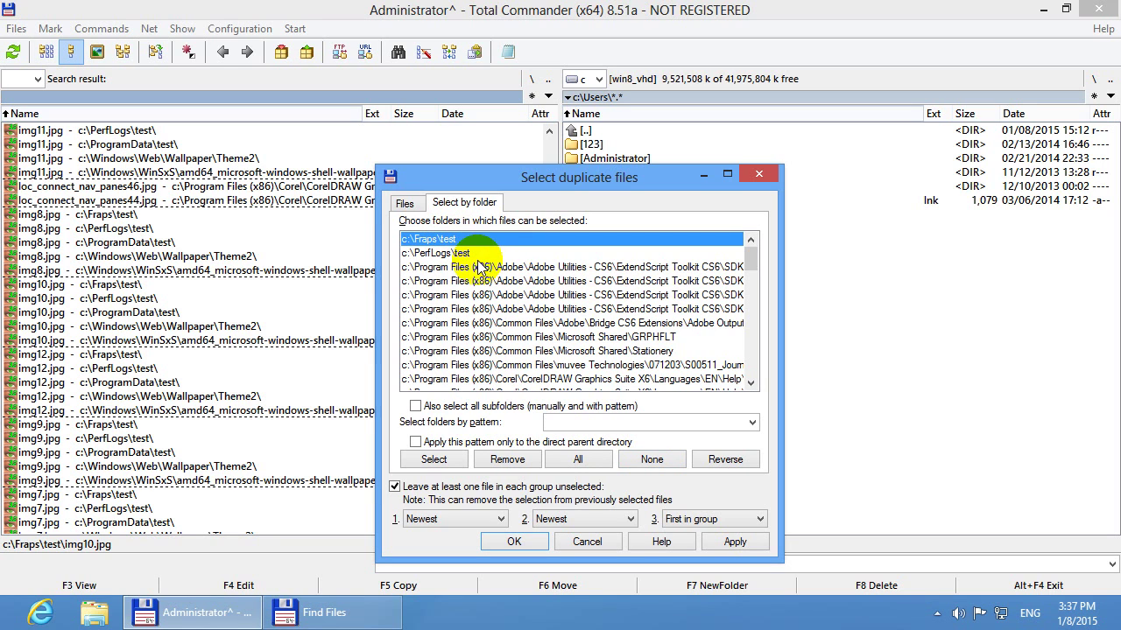
pyautogui.click(455, 253)
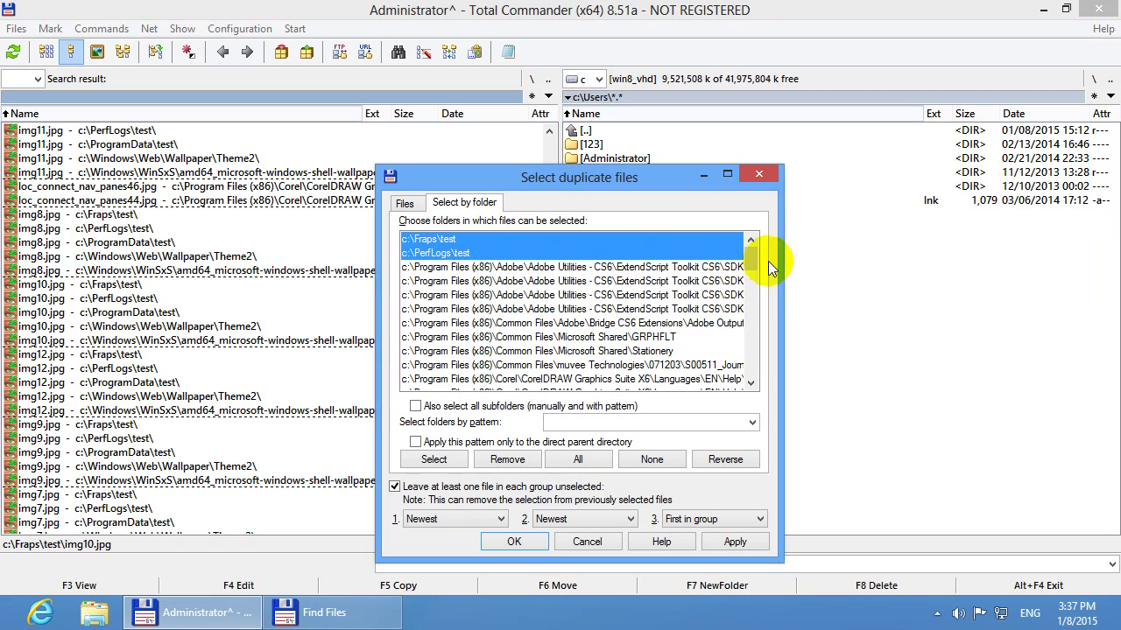
pyautogui.moveTo(753, 261); pyautogui.dragTo(754, 300)
pyautogui.click(486, 325)
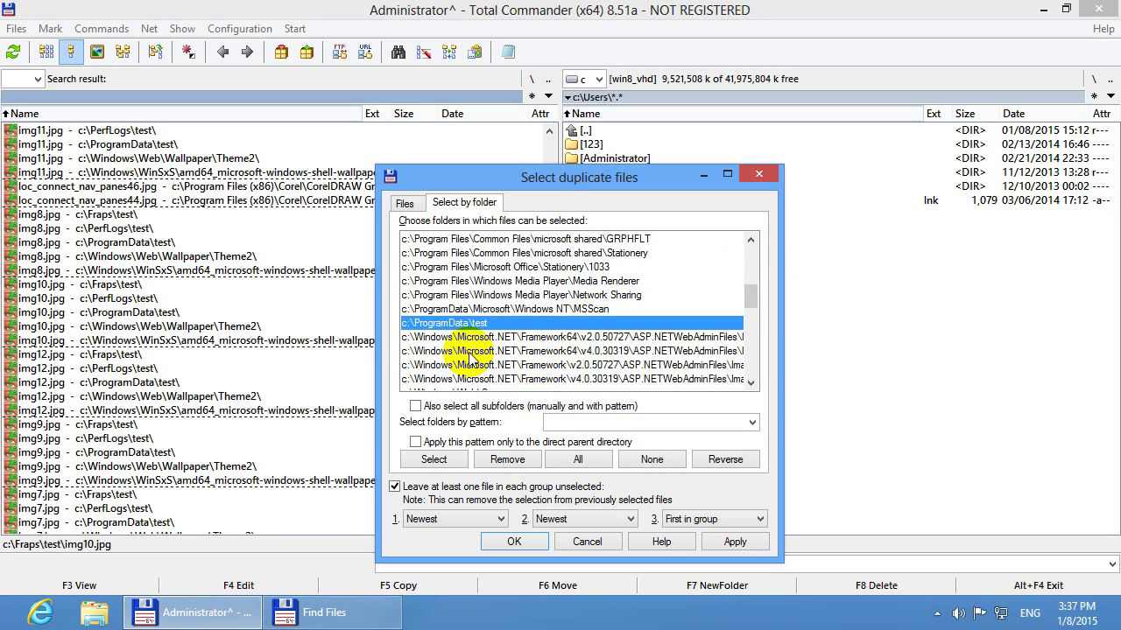
pyautogui.click(526, 546)
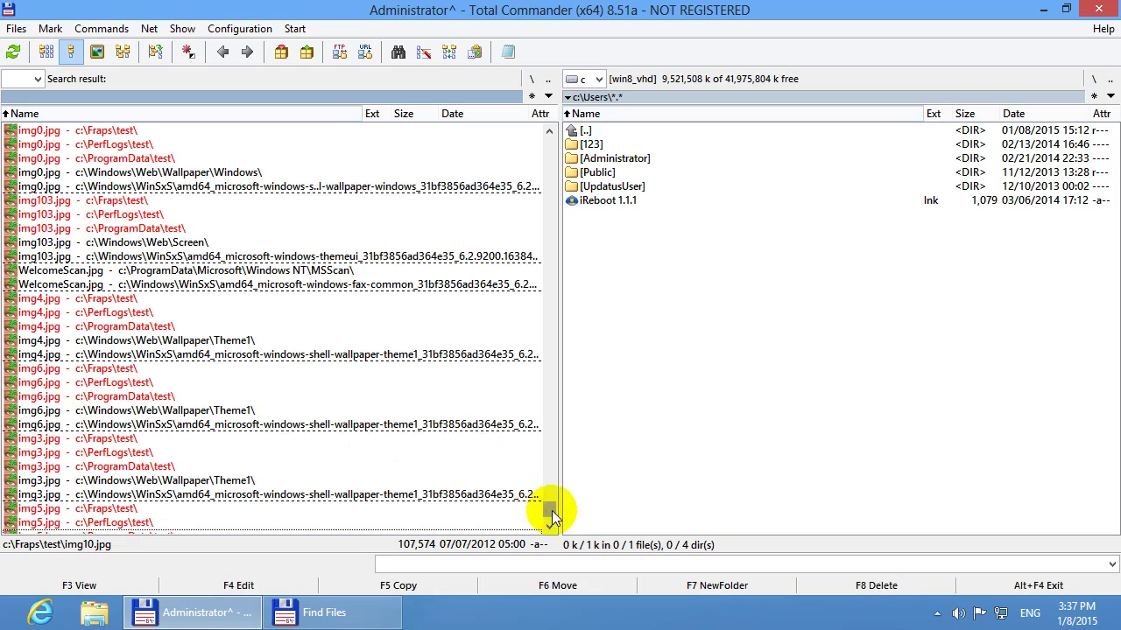
# Delete the marked duplicates in the three test folders.
pyautogui.moveTo(551, 517); pyautogui.dragTo(515, 516)
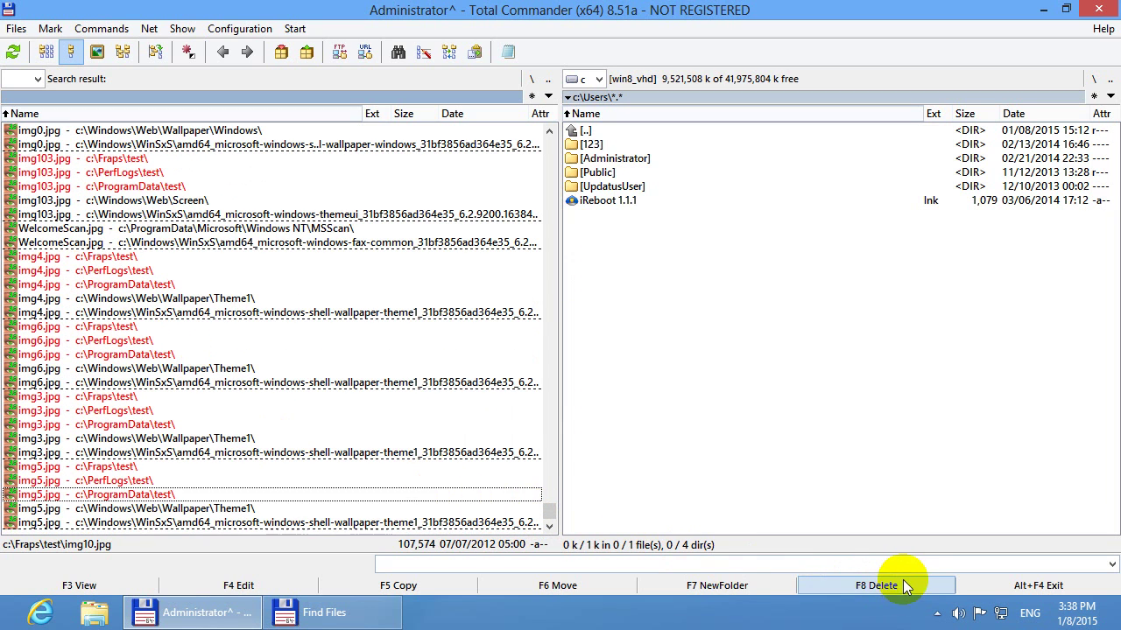
pyautogui.click(854, 586)
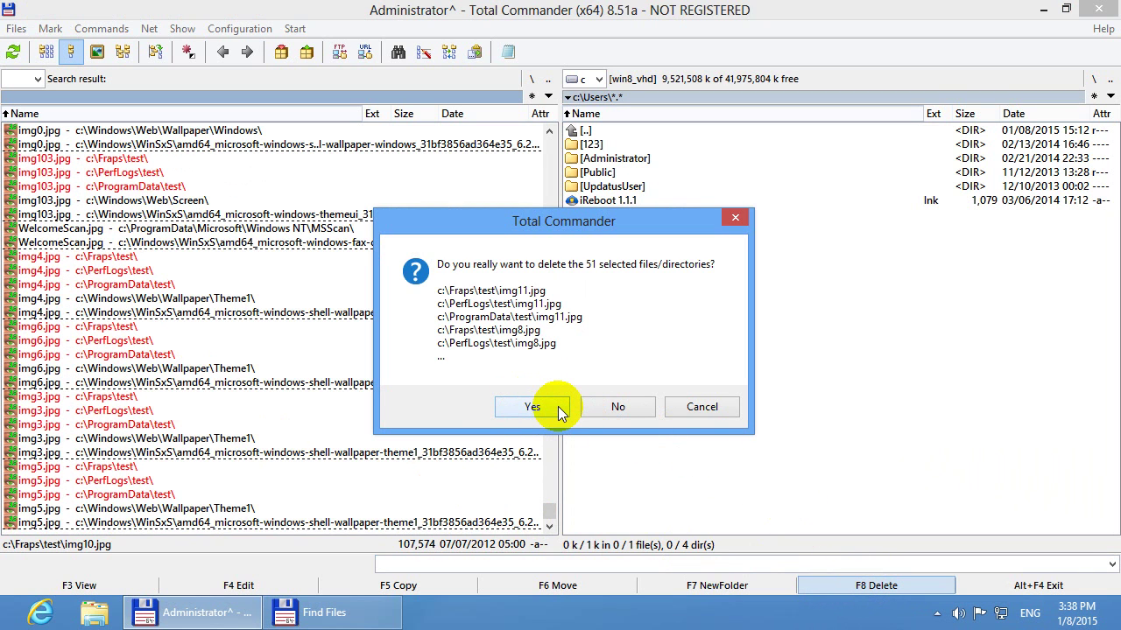
pyautogui.click(559, 408)
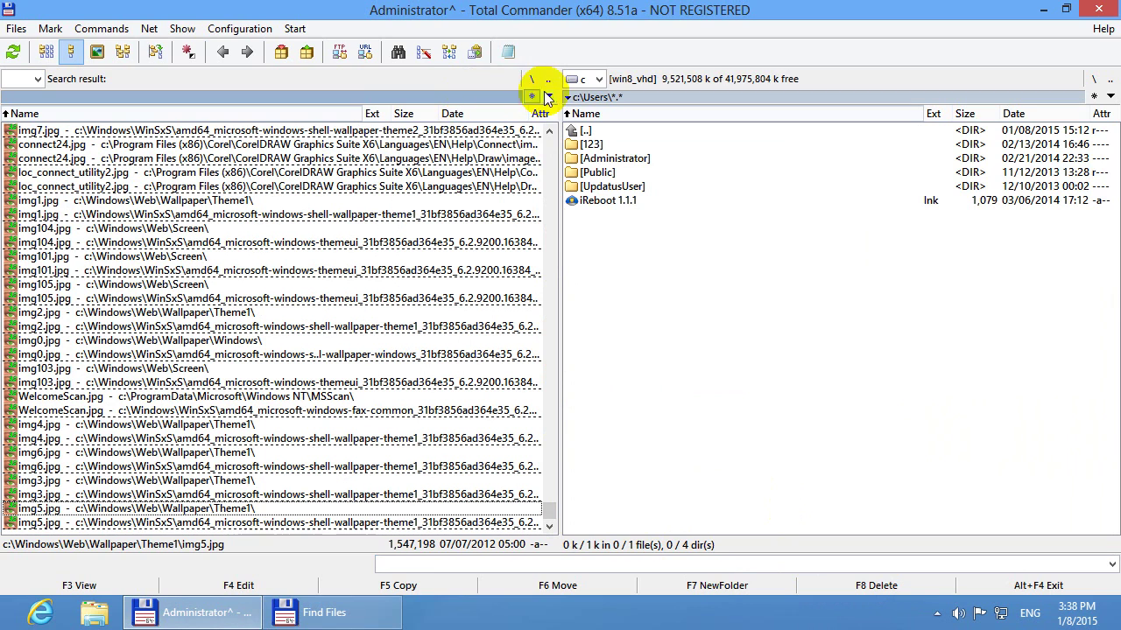
# Leave the search results for drive C and open the c:\Fraps\test folder to check its contents.
pyautogui.click(37, 78)
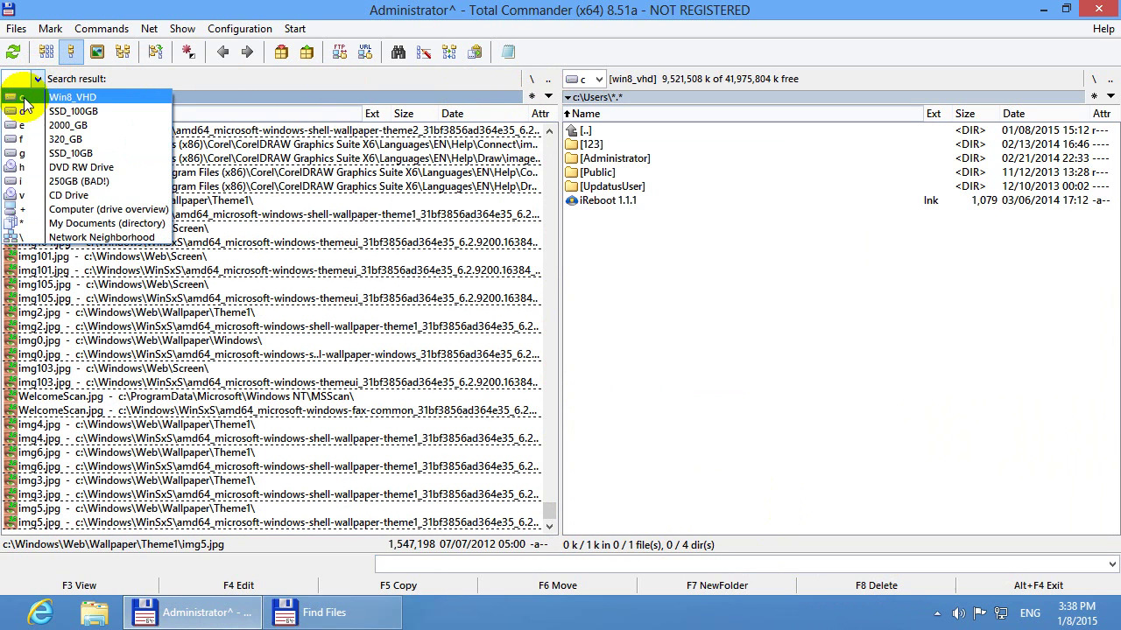
pyautogui.click(30, 97)
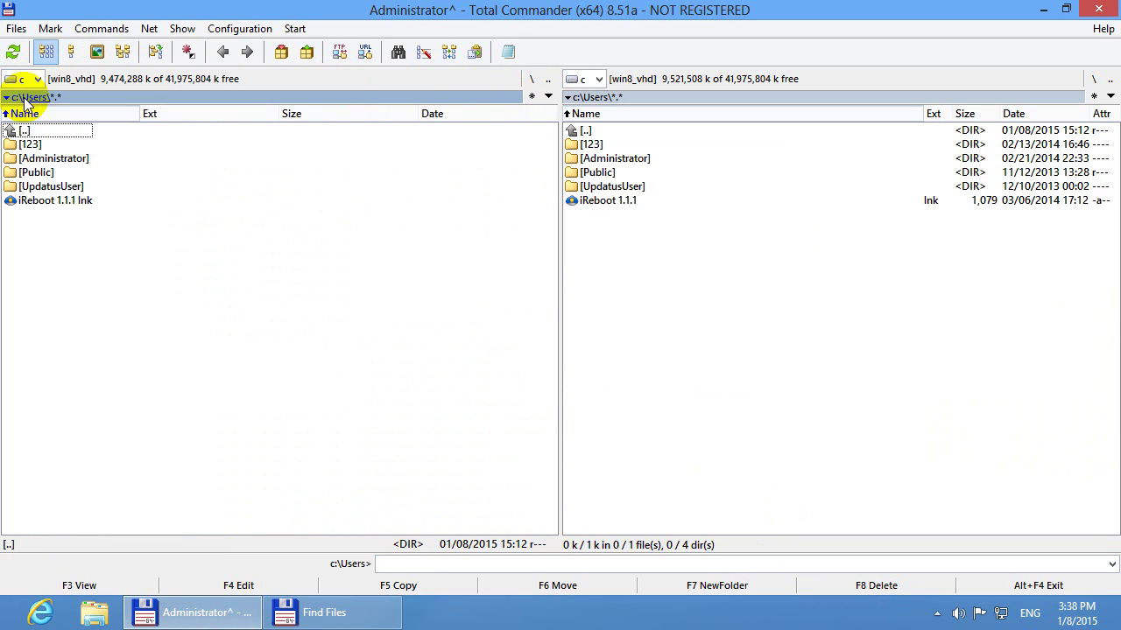
pyautogui.click(532, 79)
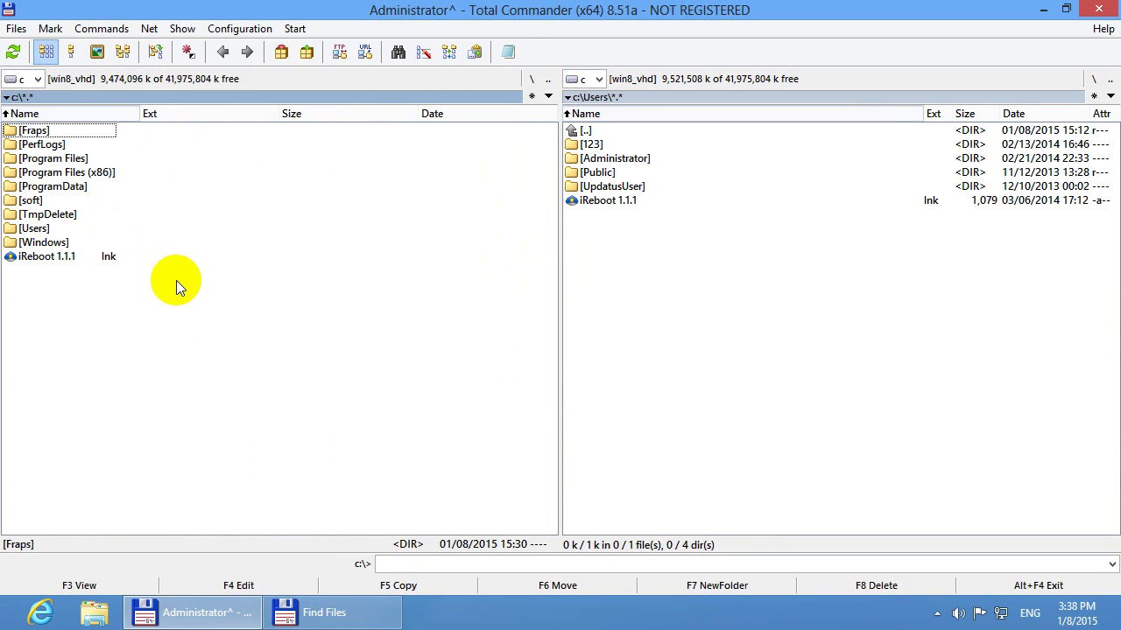
pyautogui.doubleClick(56, 131)
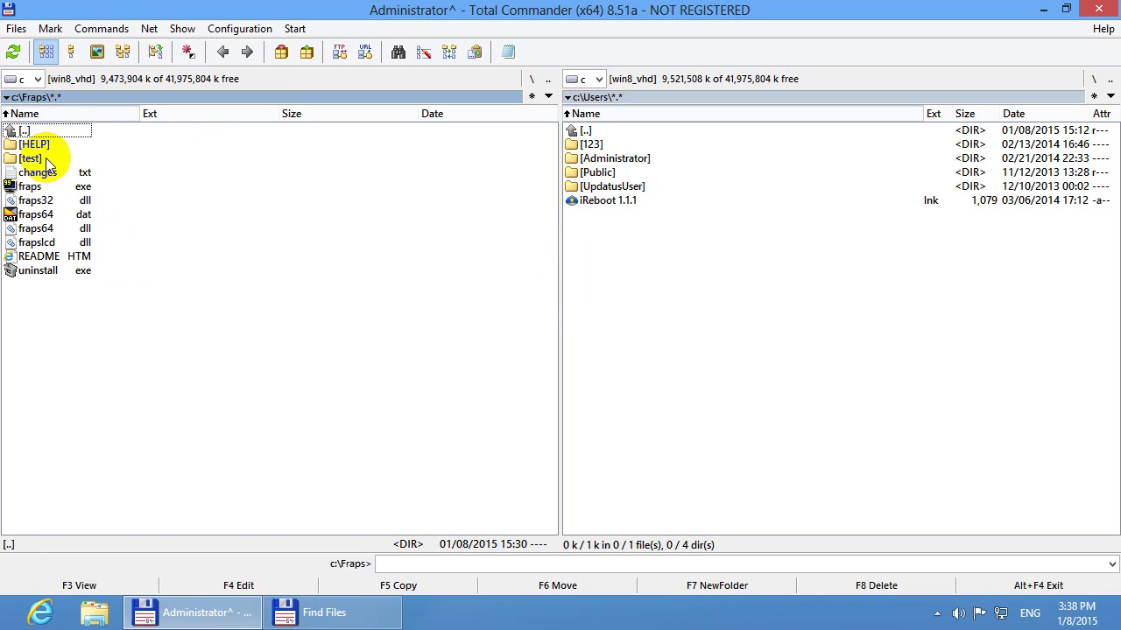
pyautogui.click(45, 159)
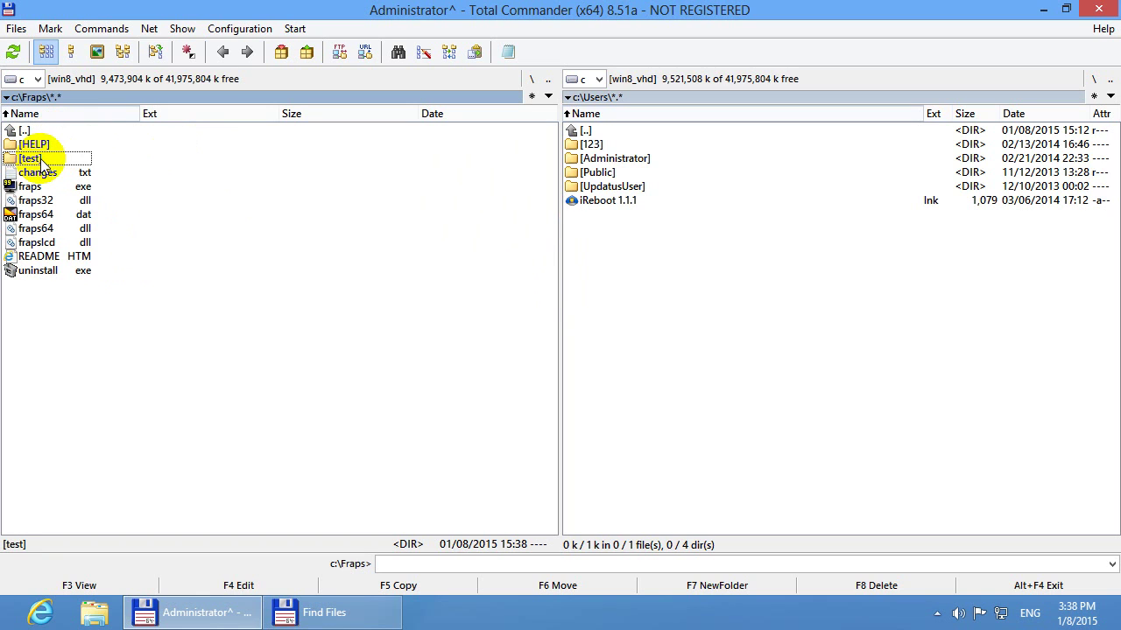
pyautogui.doubleClick(40, 160)
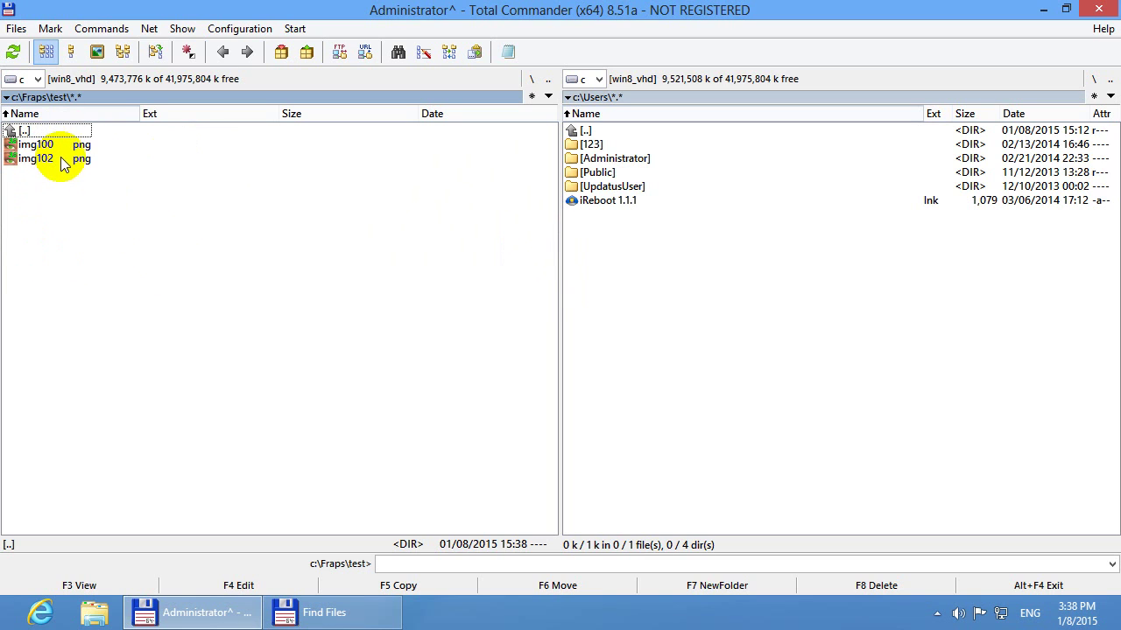
# View img100.png and img102.png from the test folder in the image viewer, closing each one.
pyautogui.doubleClick(66, 149)
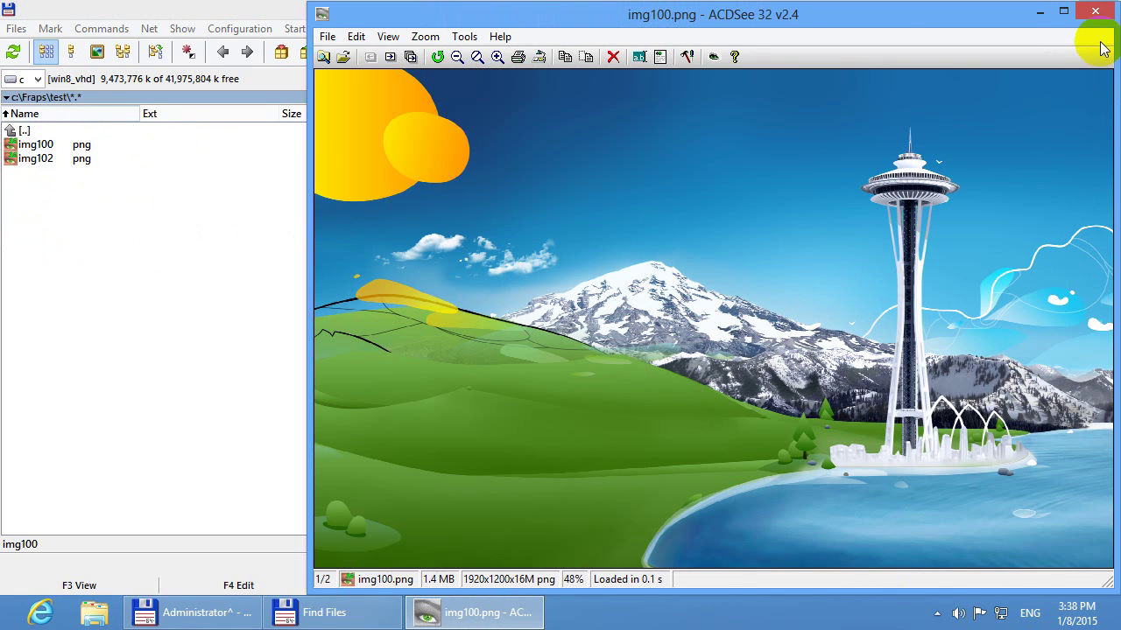
pyautogui.click(1094, 11)
pyautogui.click(73, 163)
pyautogui.doubleClick(66, 168)
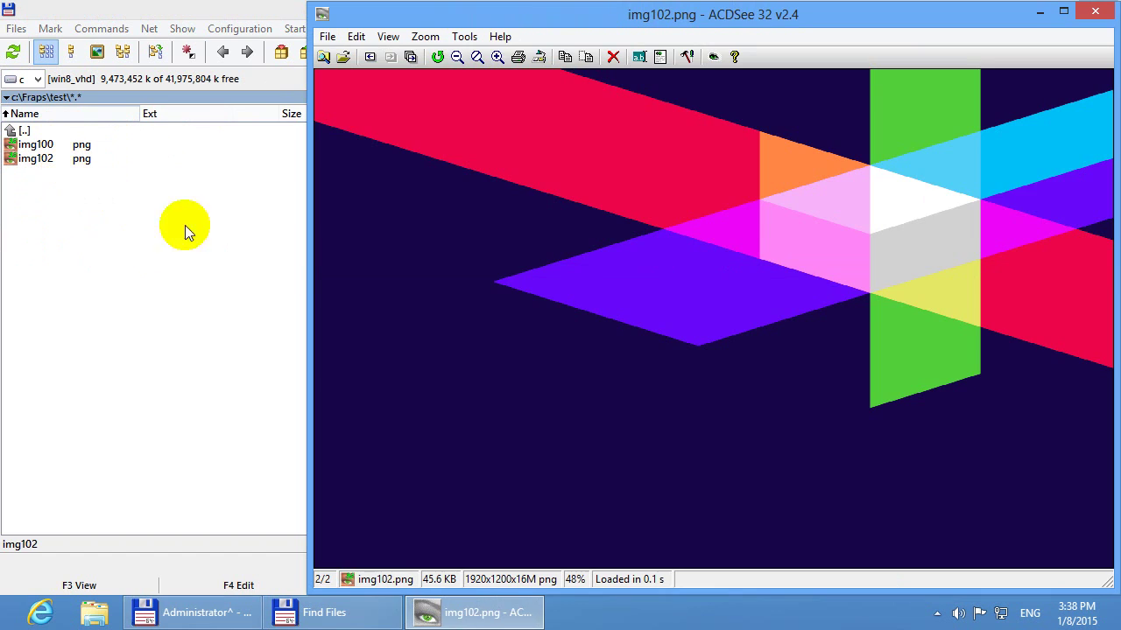
pyautogui.click(1095, 12)
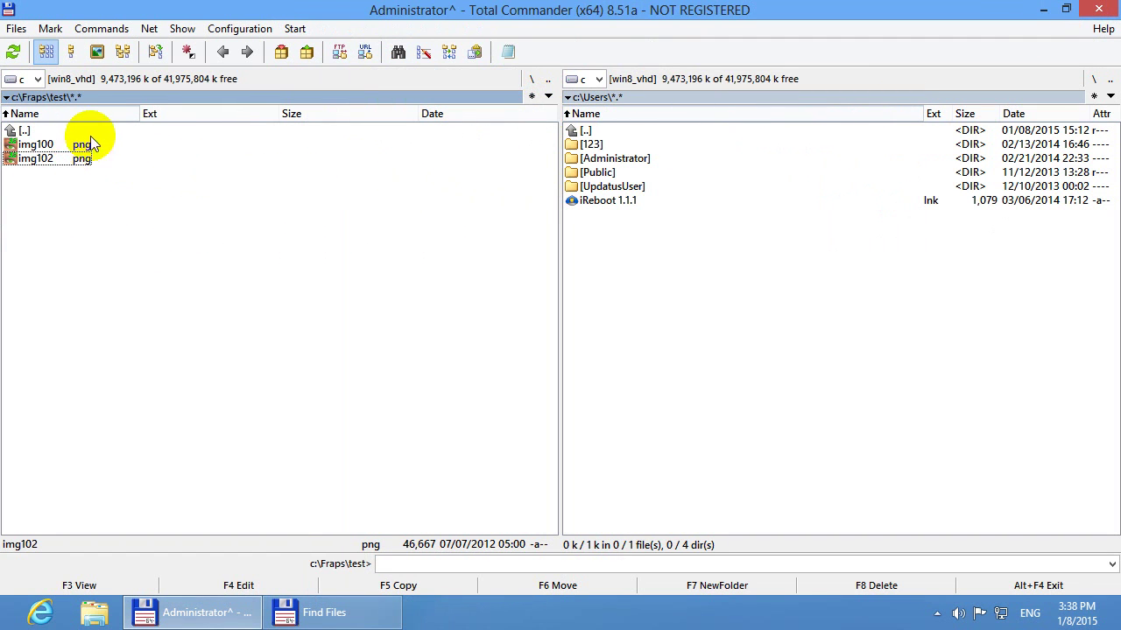
# Return to the Fraps folder, then close the Find Files window and the file manager.
pyautogui.click(546, 80)
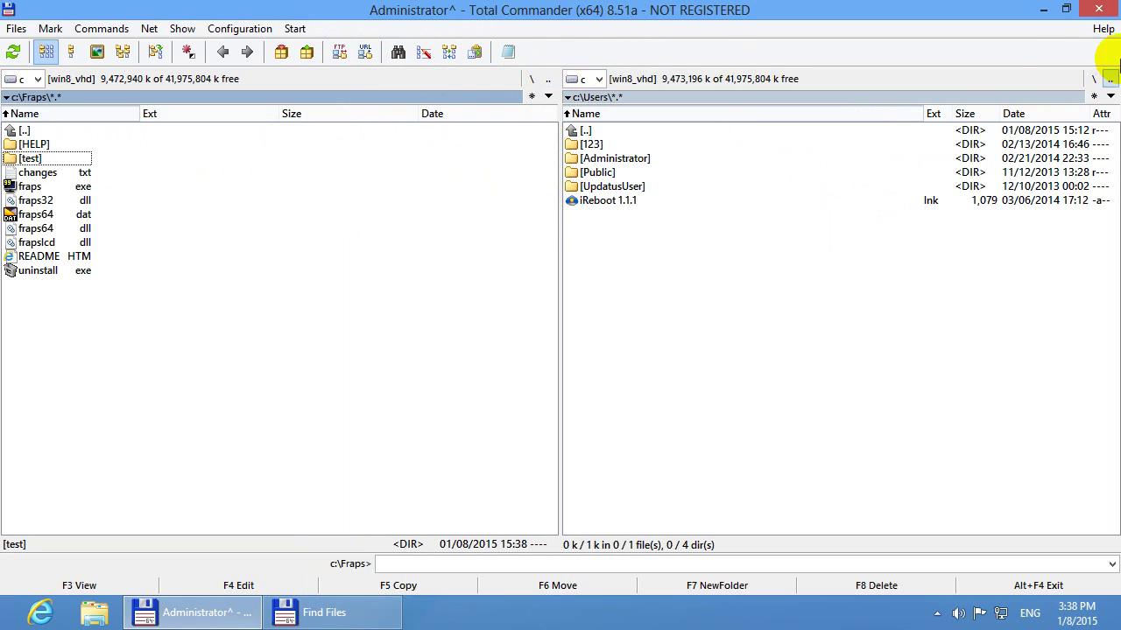
pyautogui.click(1043, 11)
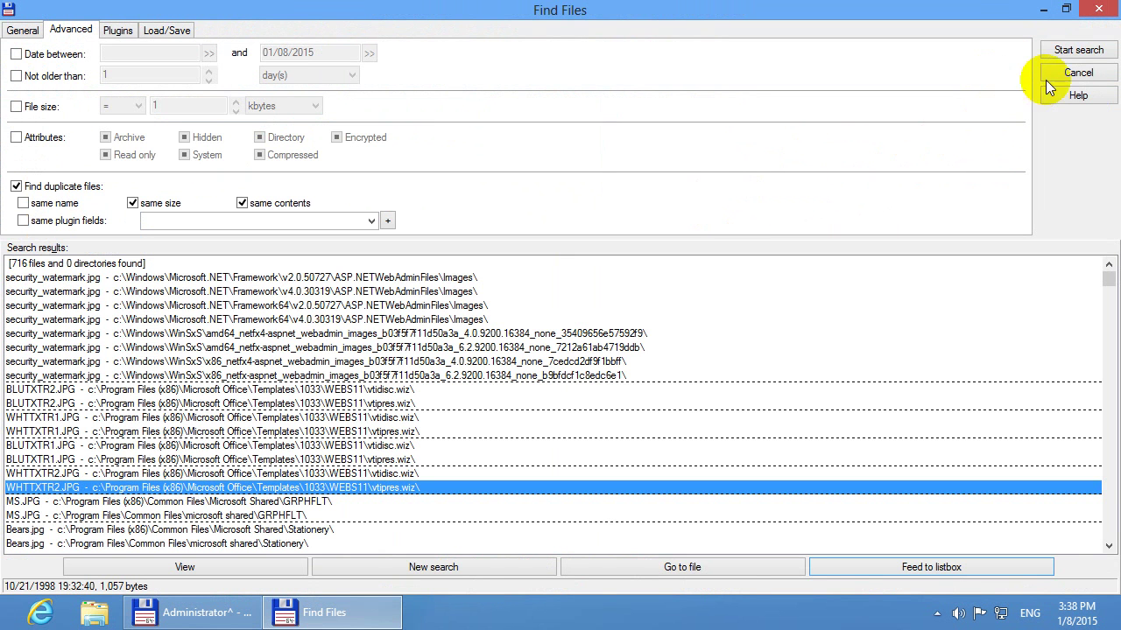
pyautogui.click(1100, 11)
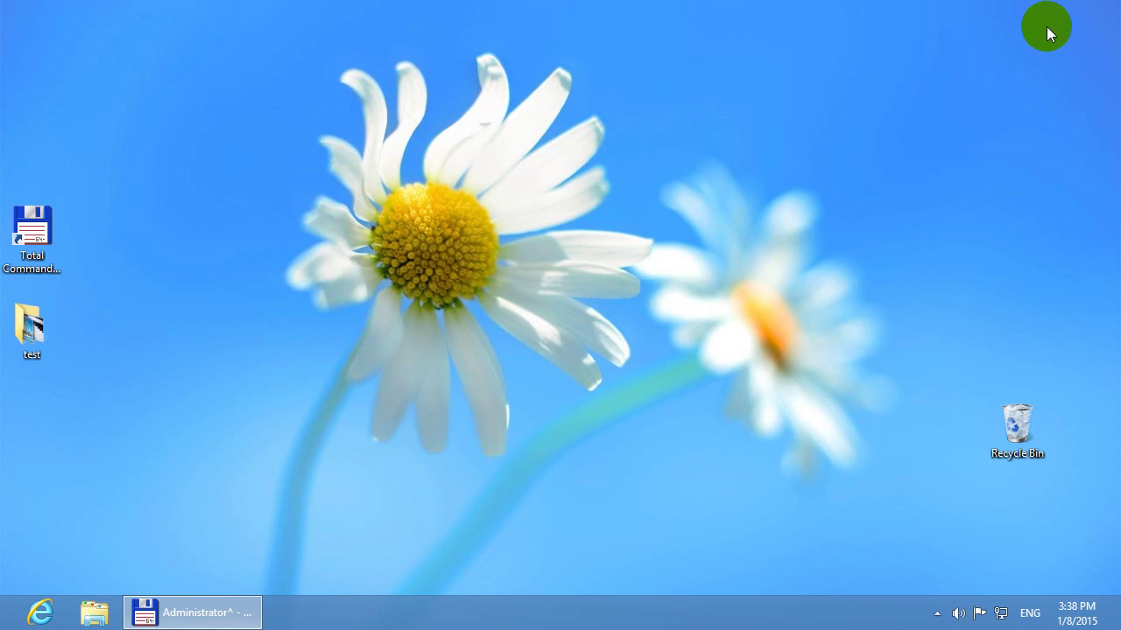
pyautogui.click(204, 613)
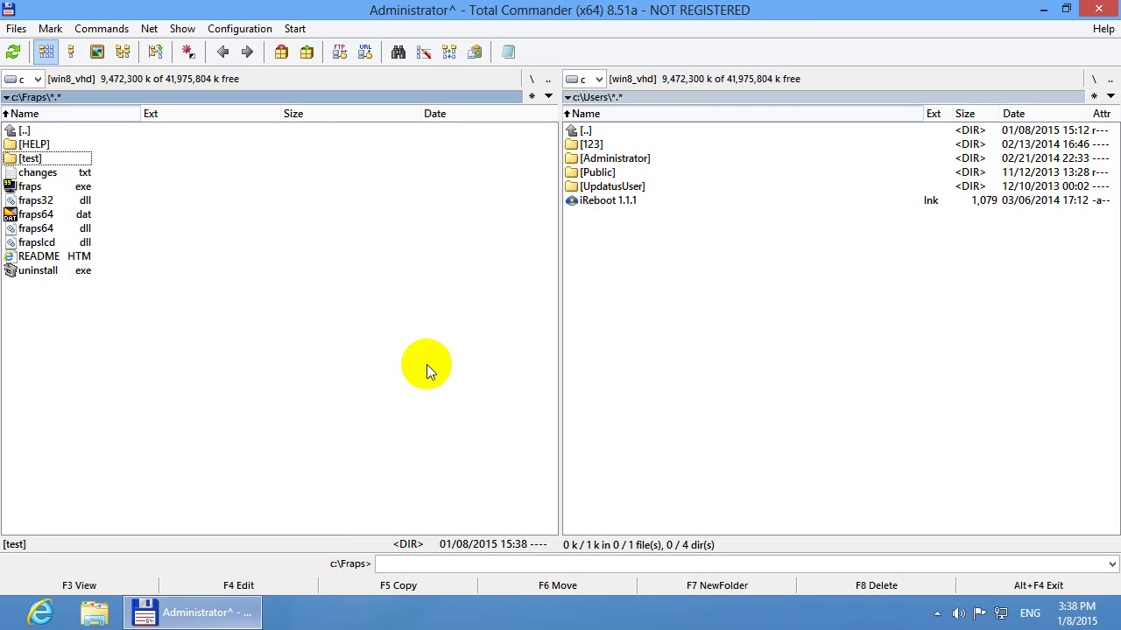
pyautogui.click(1099, 10)
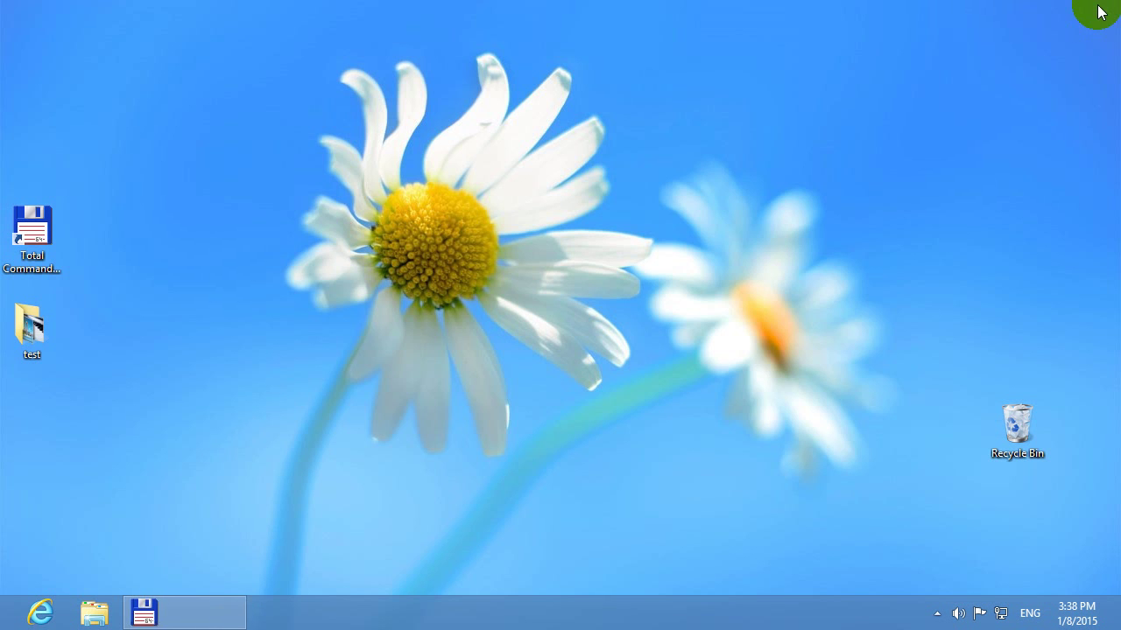